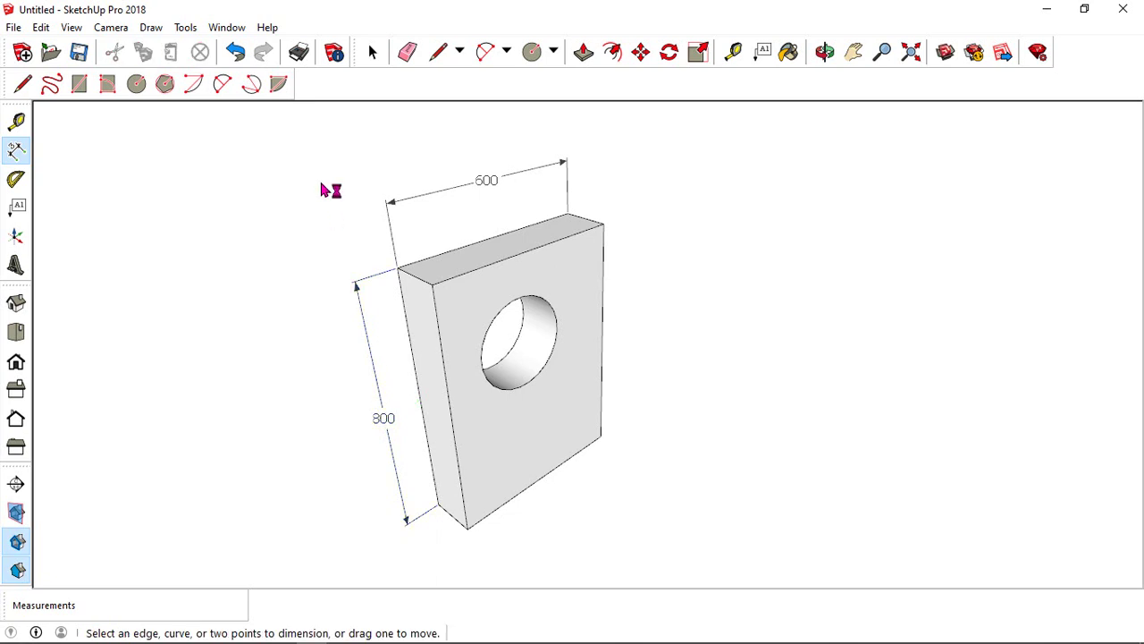
Turn on the screen magnifier at 150% and open the Units settings in Model Info
key("super+plus")
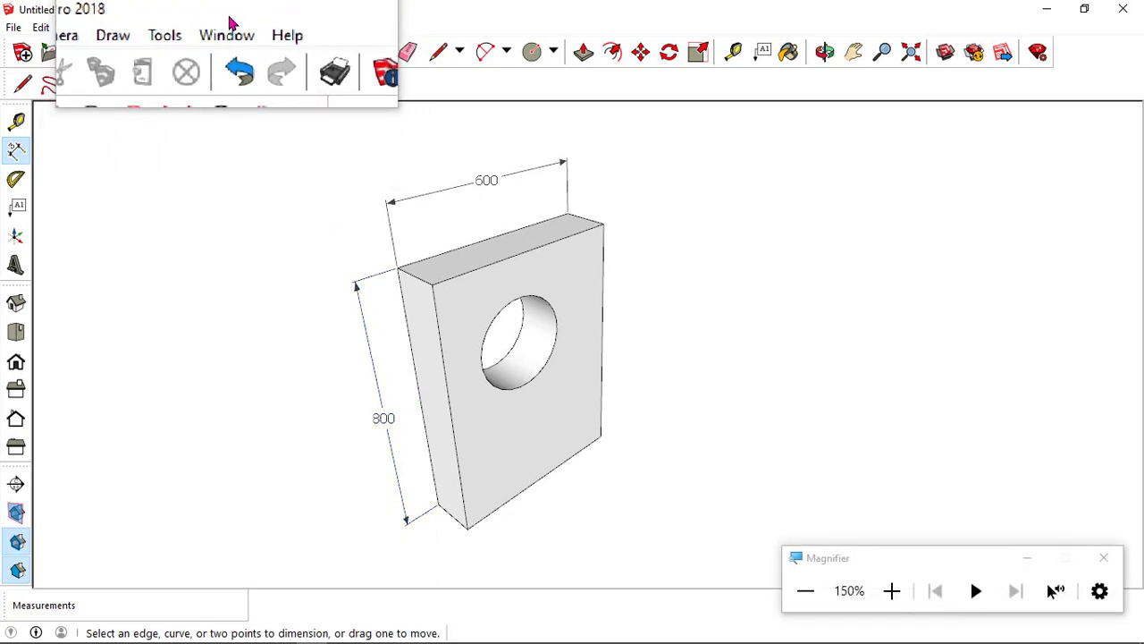
left_click(228, 30)
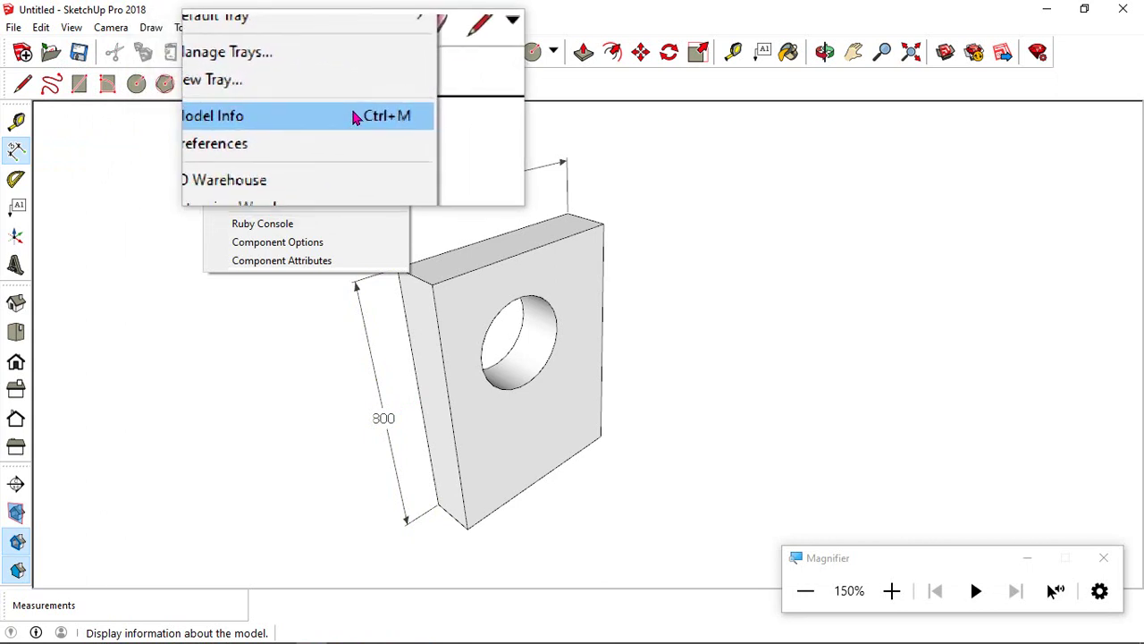
left_click(326, 113)
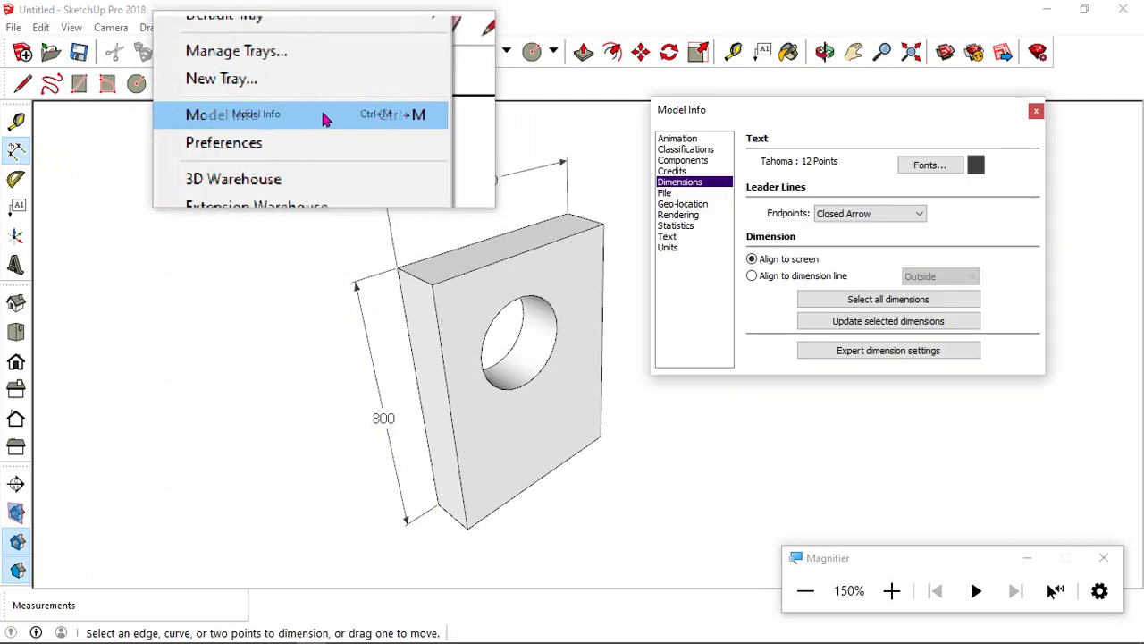
left_click(672, 254)
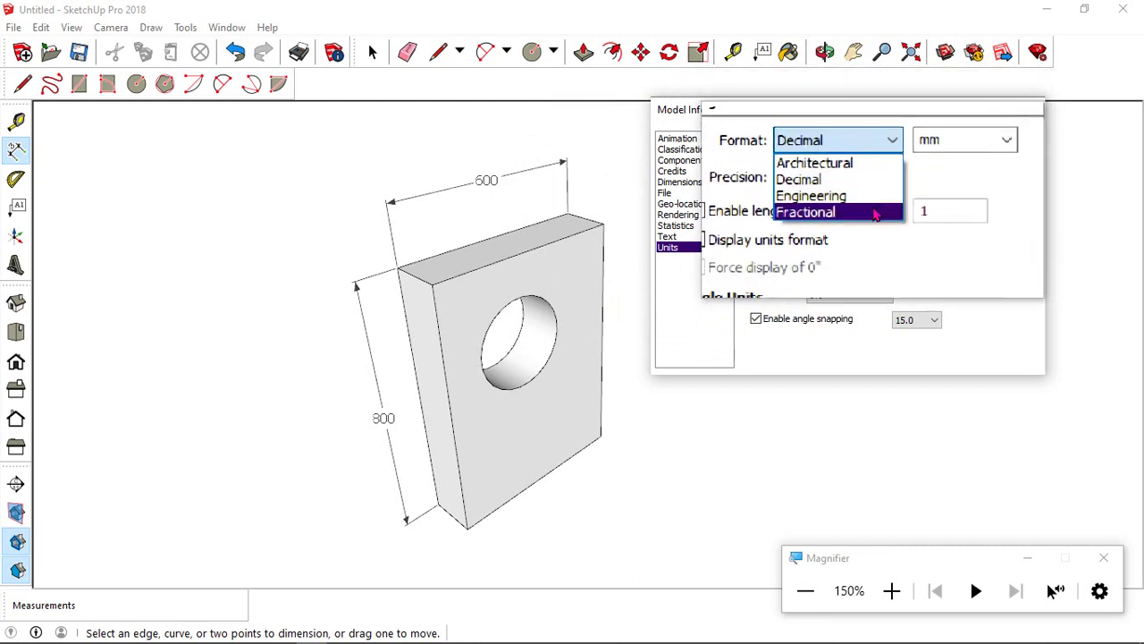
Try the Architectural format for the model's length units, and return the format to Decimal in mm
left_click(877, 191)
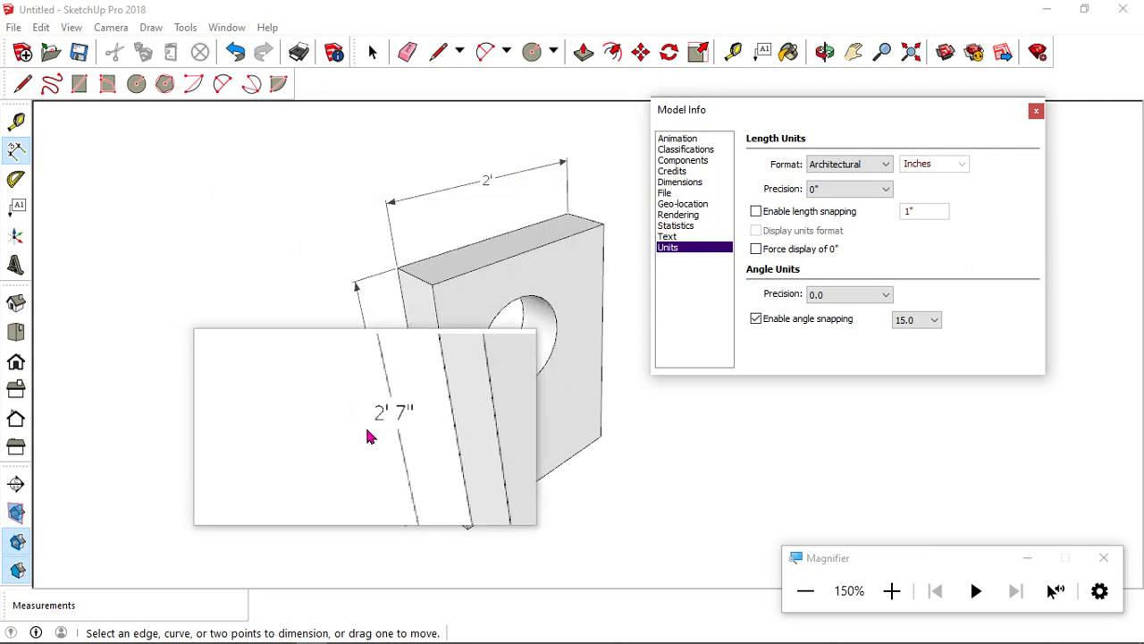
left_click(883, 163)
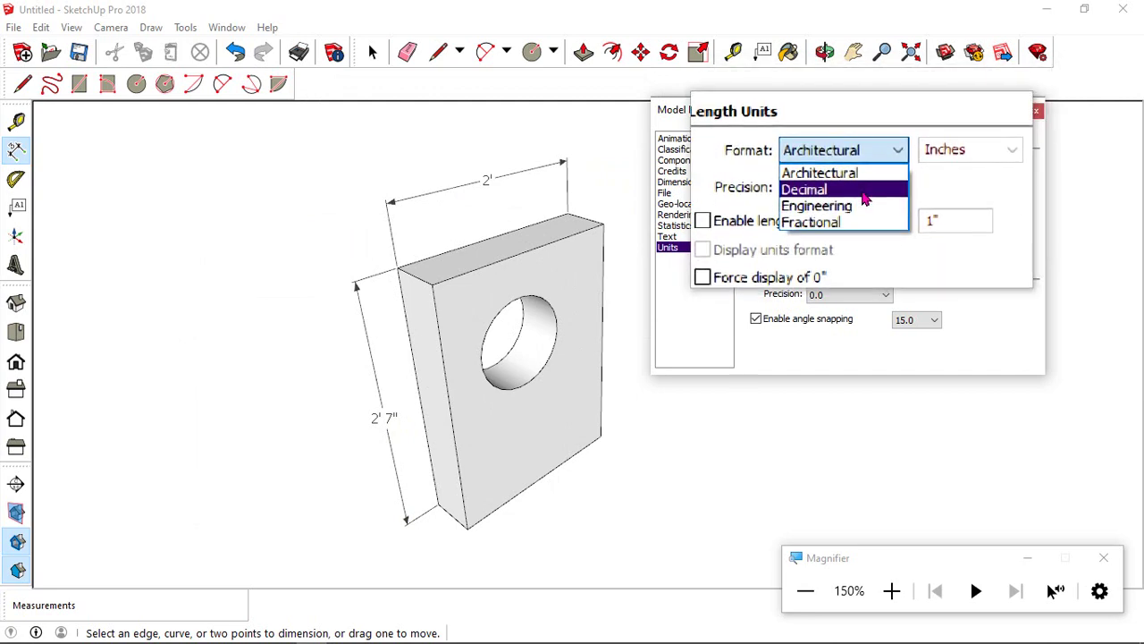
left_click(860, 191)
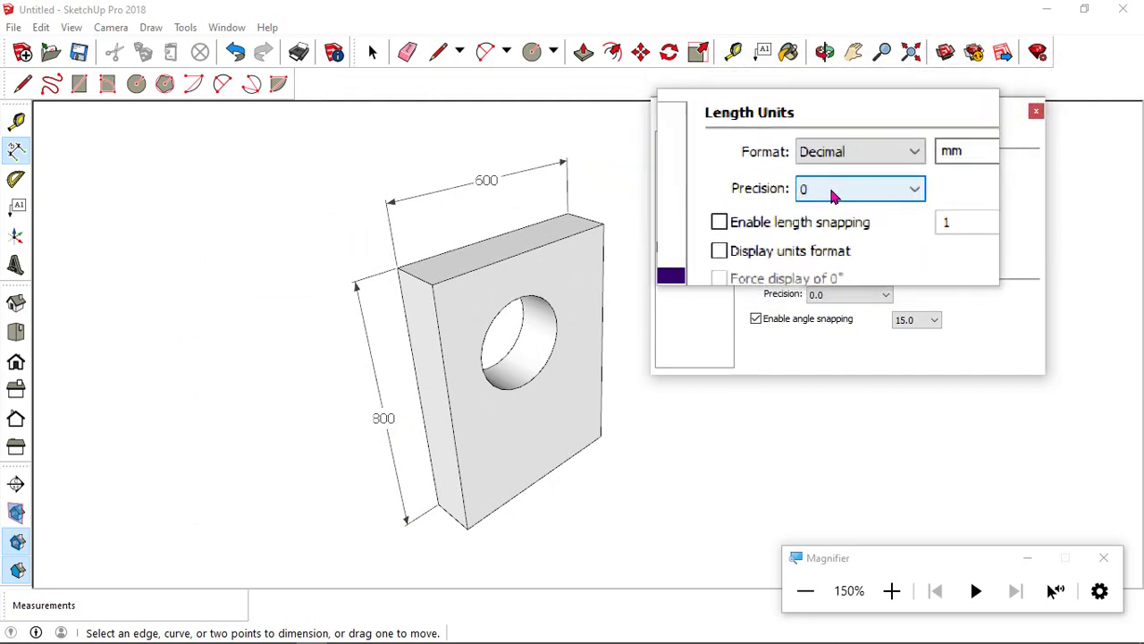
Try a length precision of 0.0 for the dimensions, and return the precision to 0
left_click(832, 189)
left_click(834, 223)
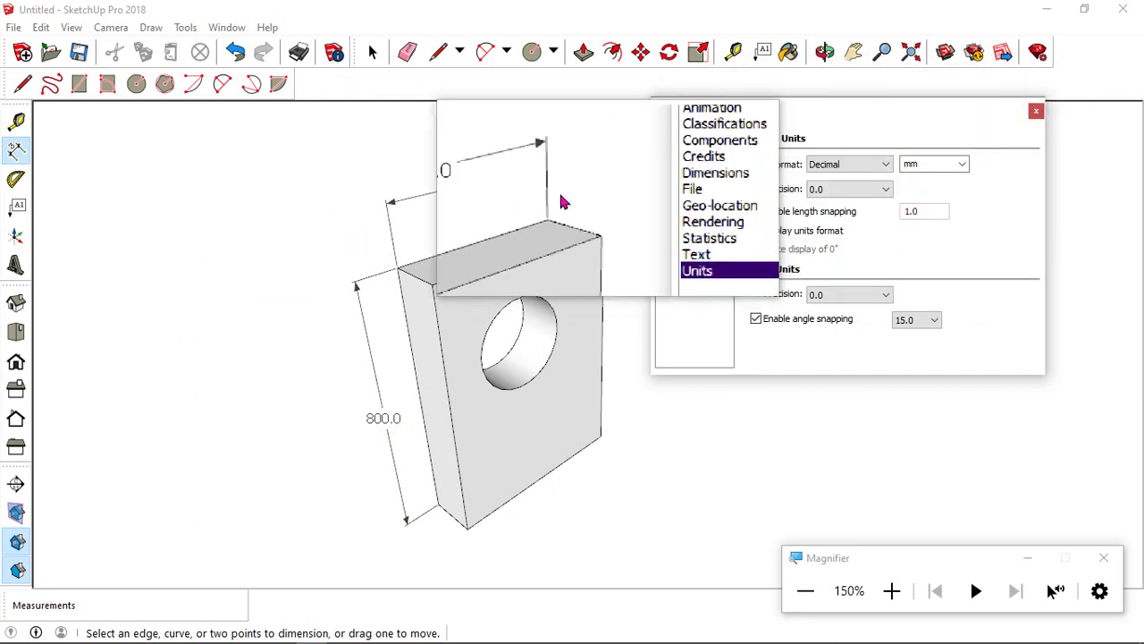
left_click(832, 189)
left_click(832, 207)
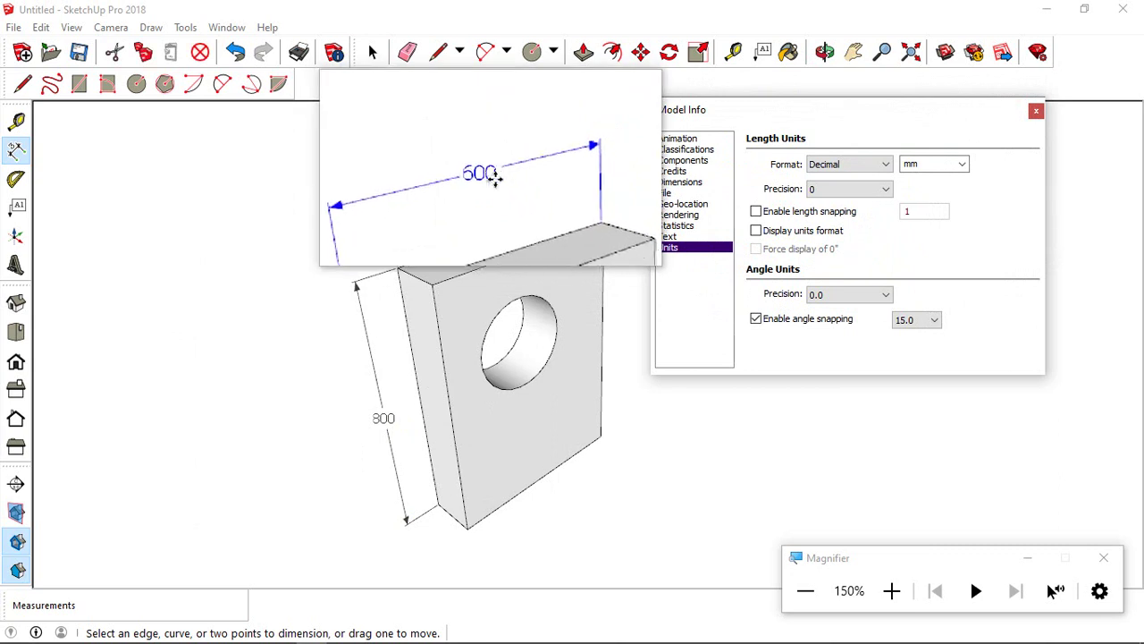
Turn the display of the units format on for the dimensions, and turn it off again
key("Escape")
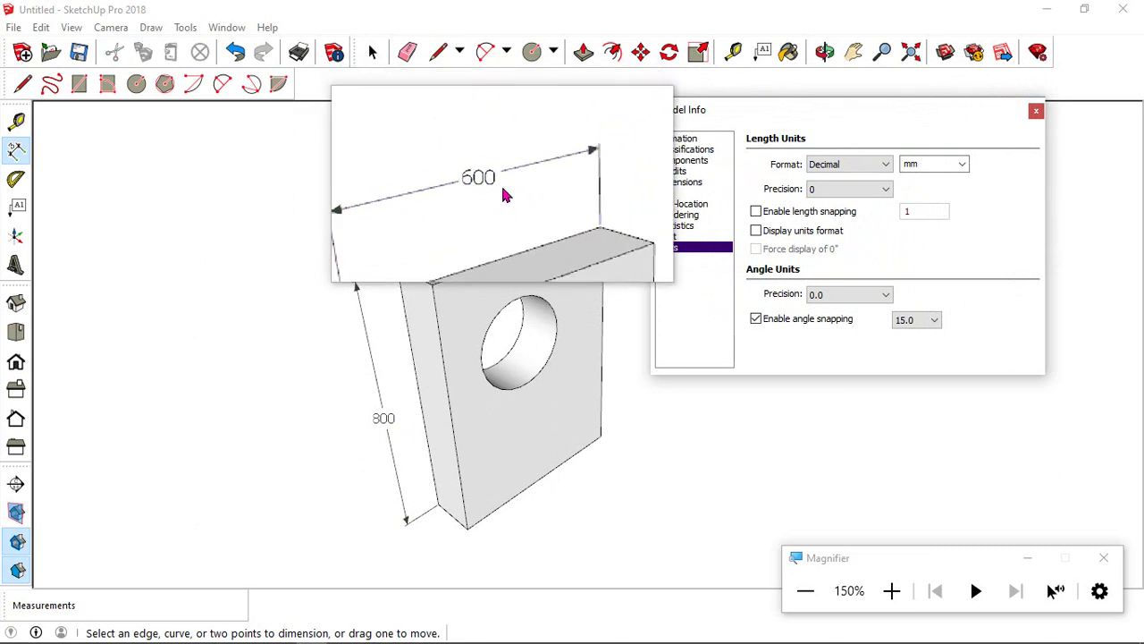
left_click(500, 181)
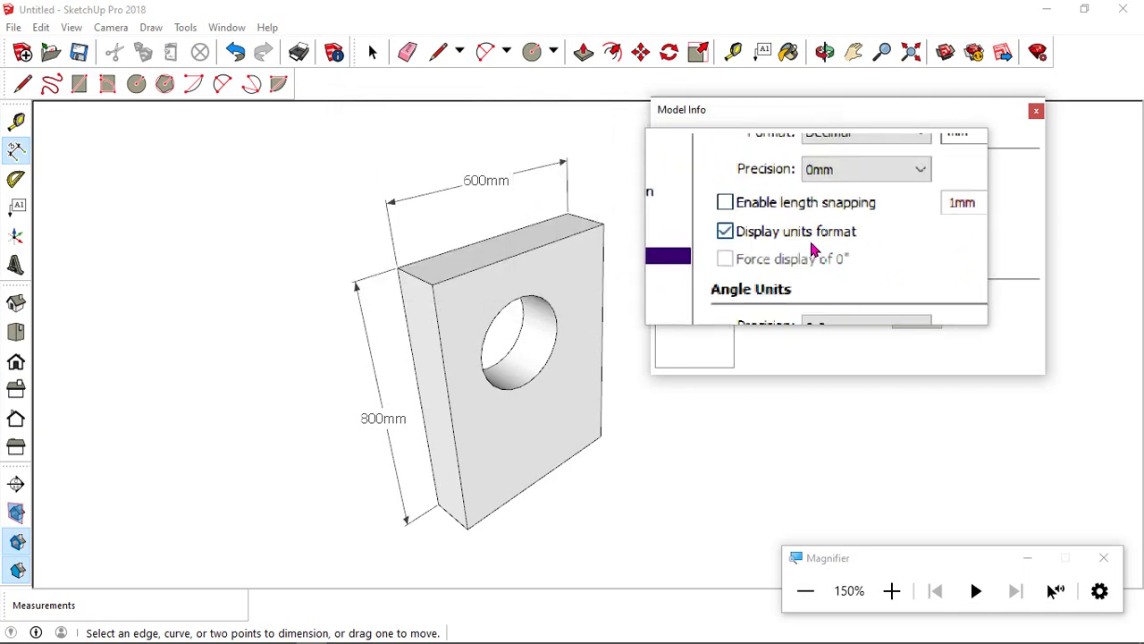
left_click(756, 231)
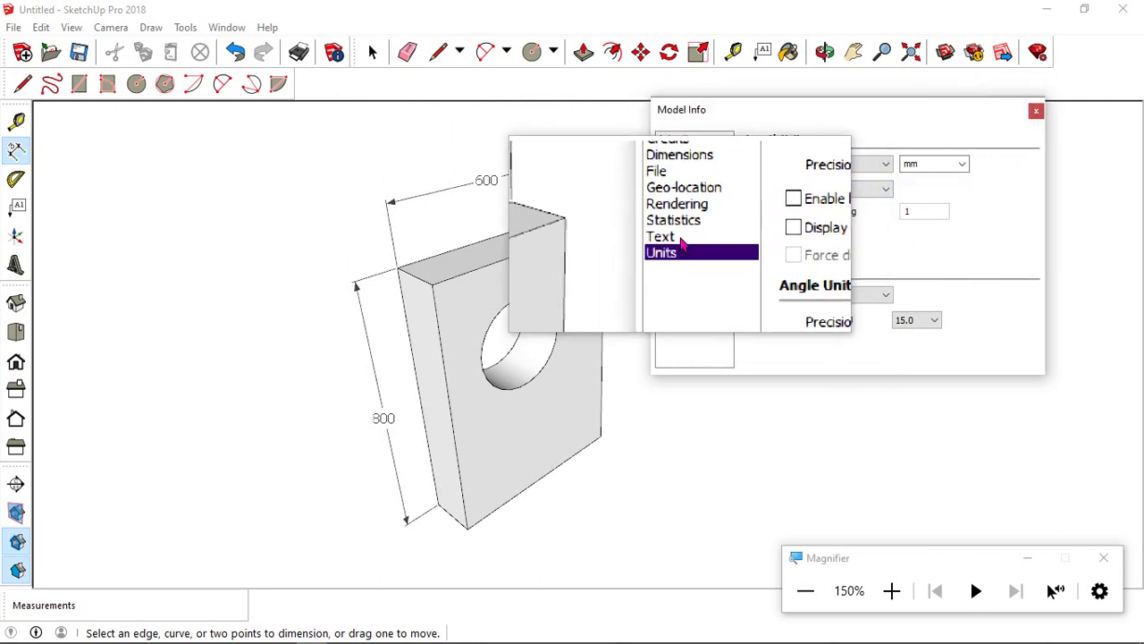
Open the Text settings in Model Info and place the screen text "dimensions" in the empty space beside the block
left_click(681, 240)
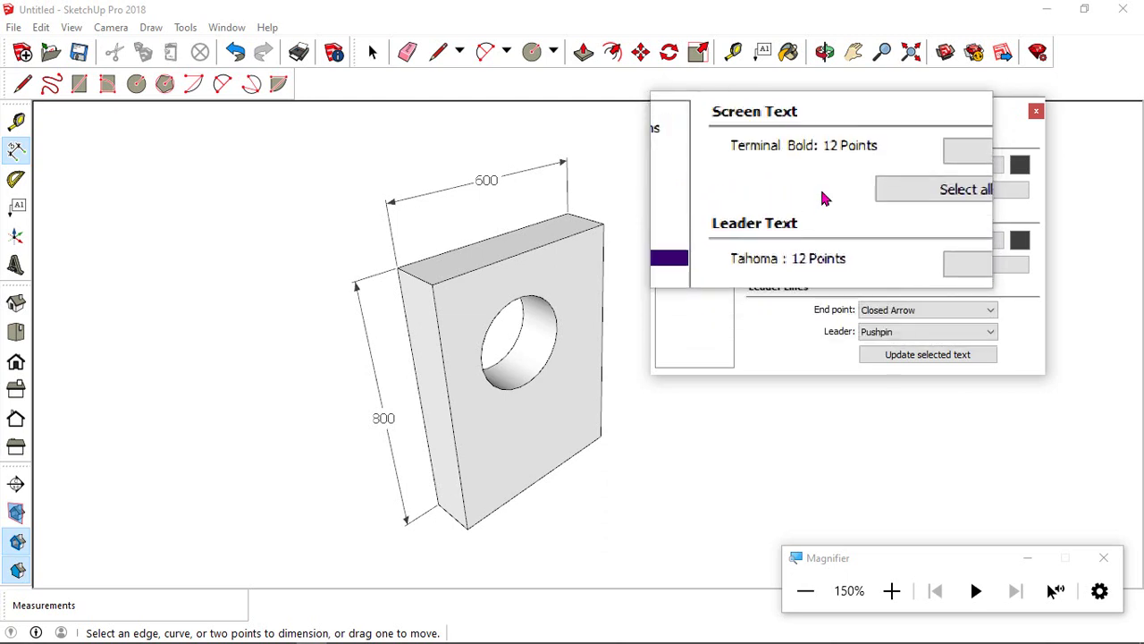
left_click(764, 52)
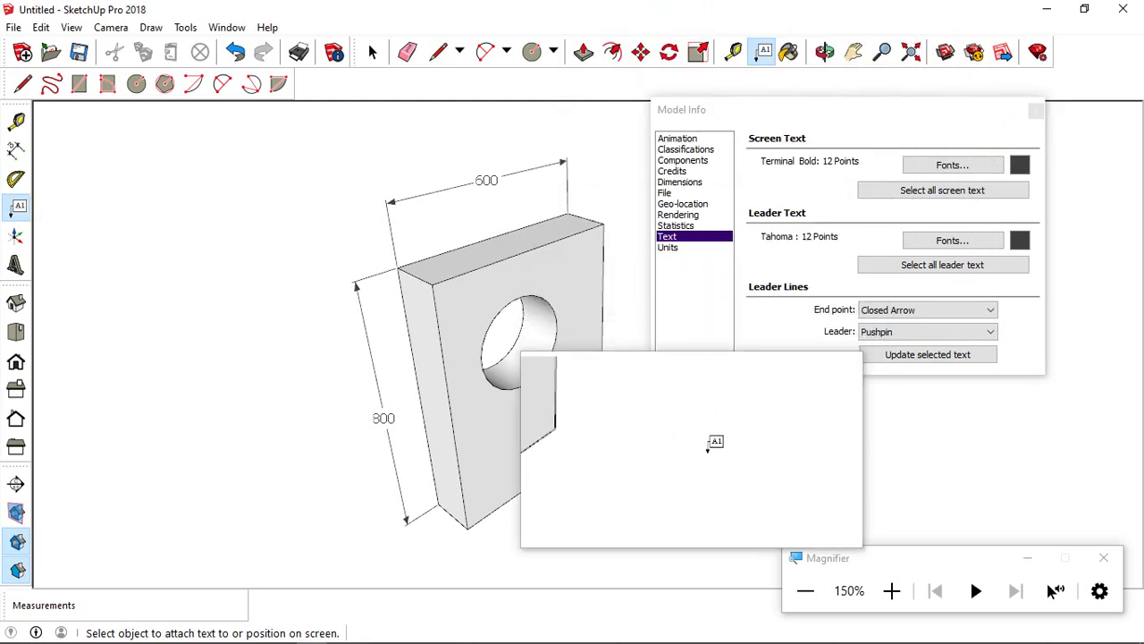
left_click(721, 453)
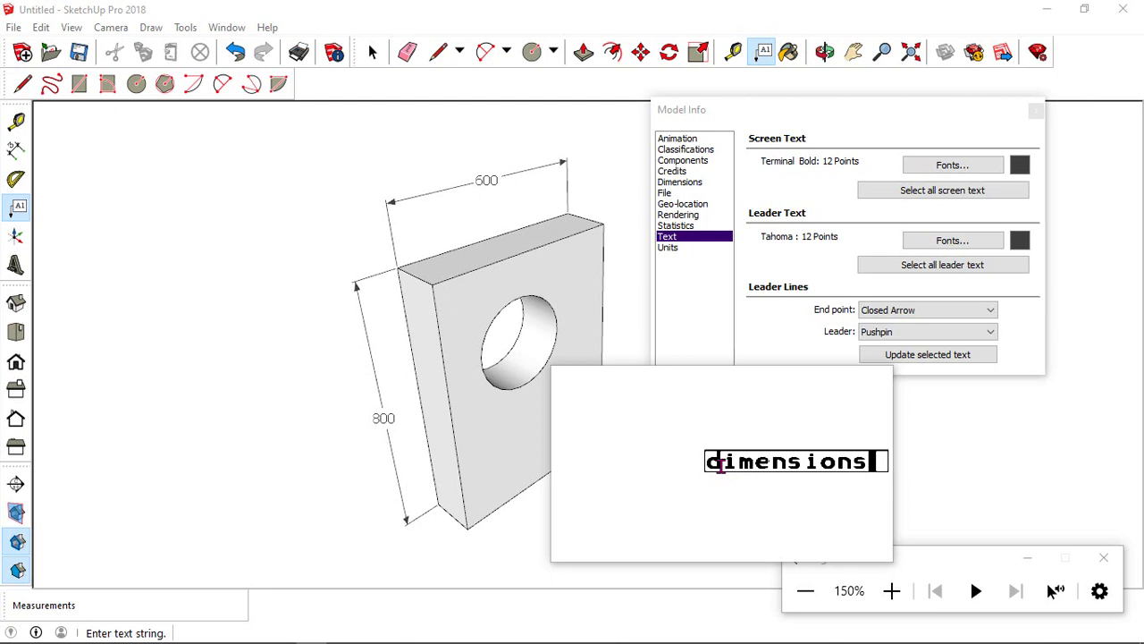
key("Escape")
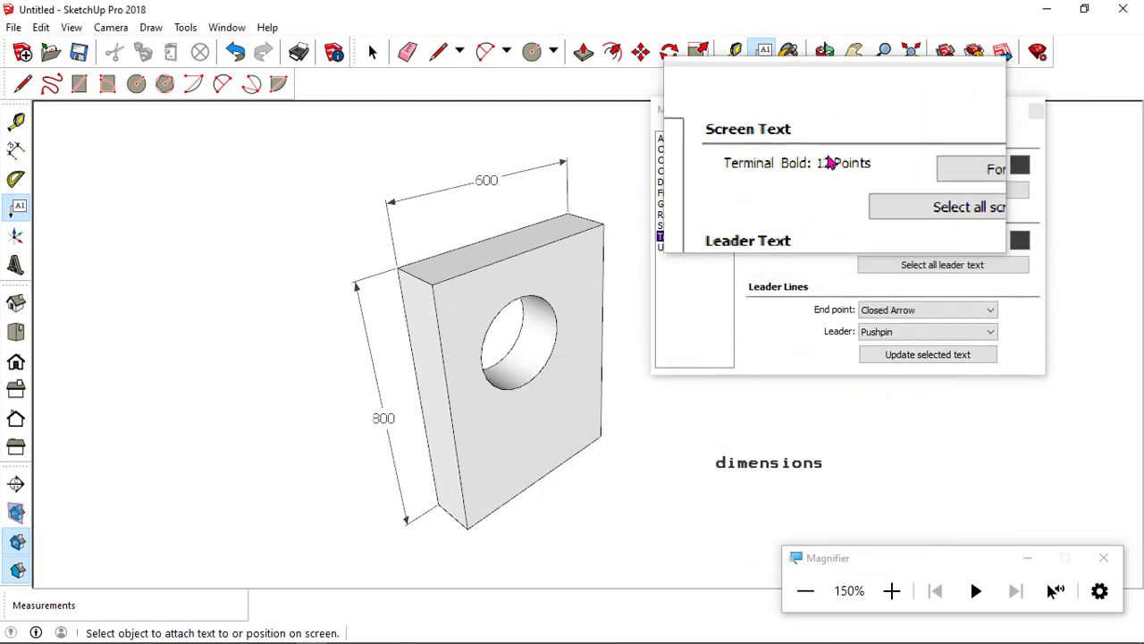
Set the screen text font to Times New Roman Bold, 12 points, and try to apply it to all screen text
left_click(966, 166)
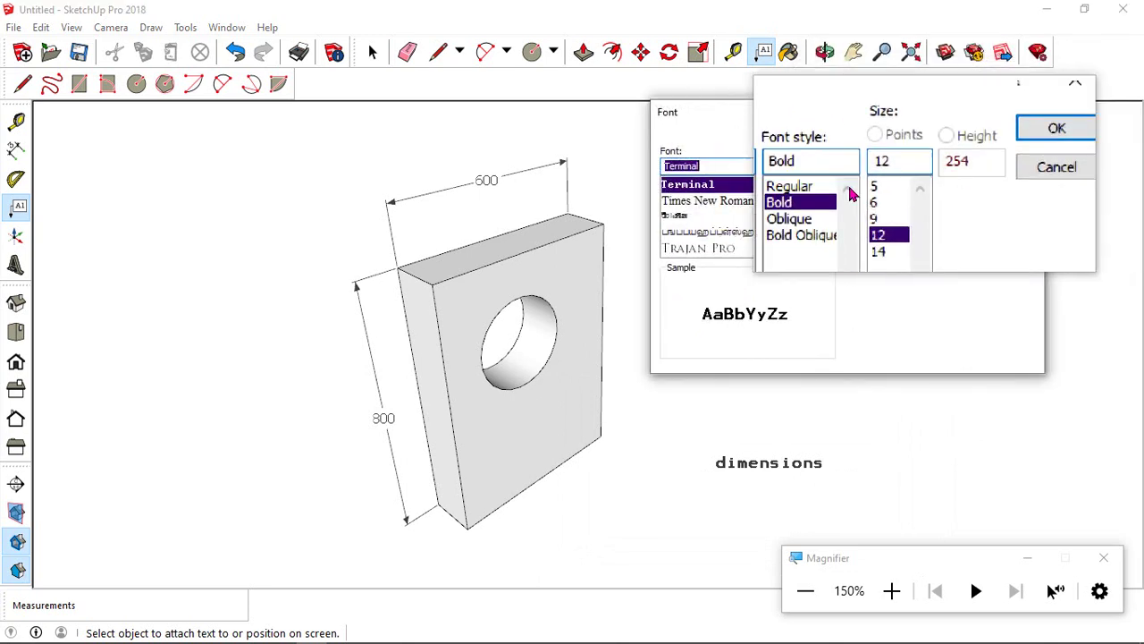
left_click(721, 205)
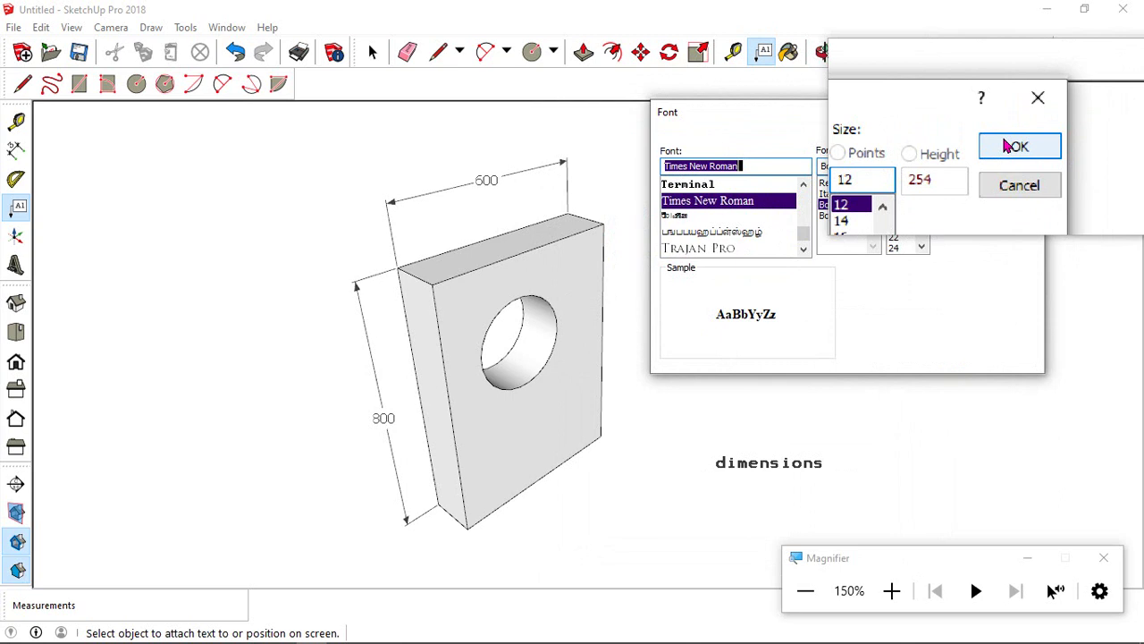
left_click(1029, 152)
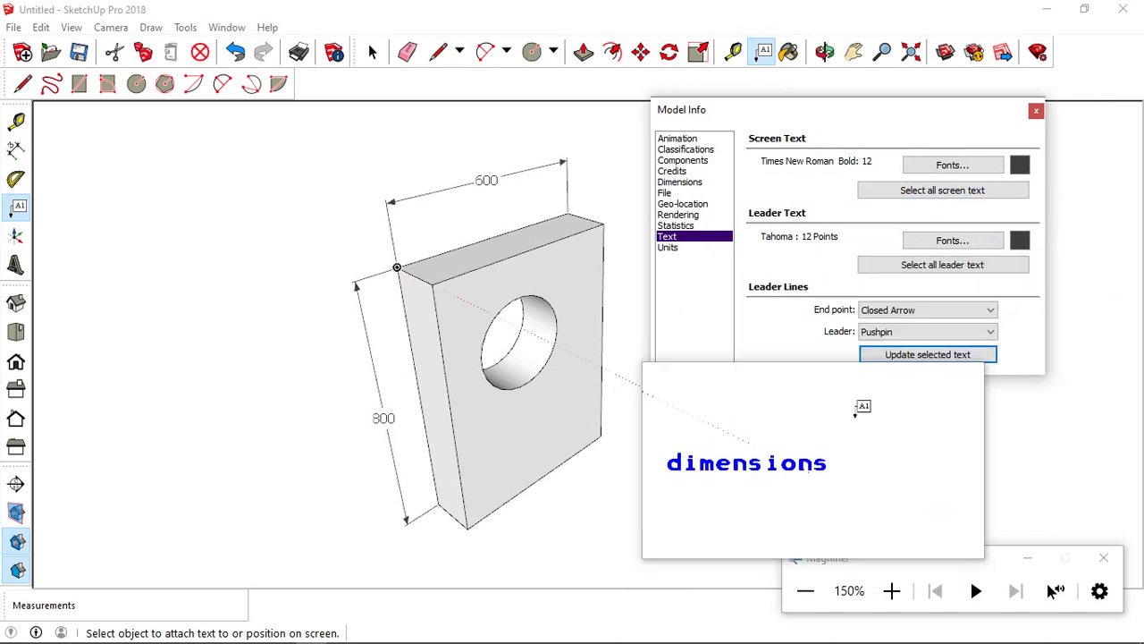
left_click(937, 200)
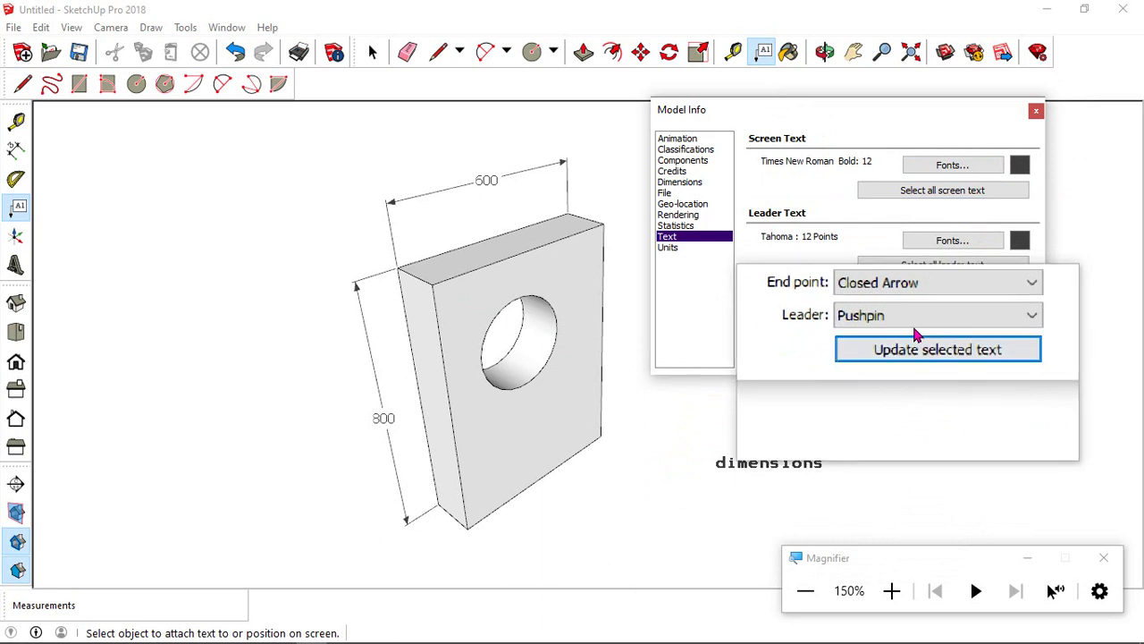
Set the screen text font to TM-TTValluvar Bold, 12 points, and apply it to all existing screen text
left_click(952, 166)
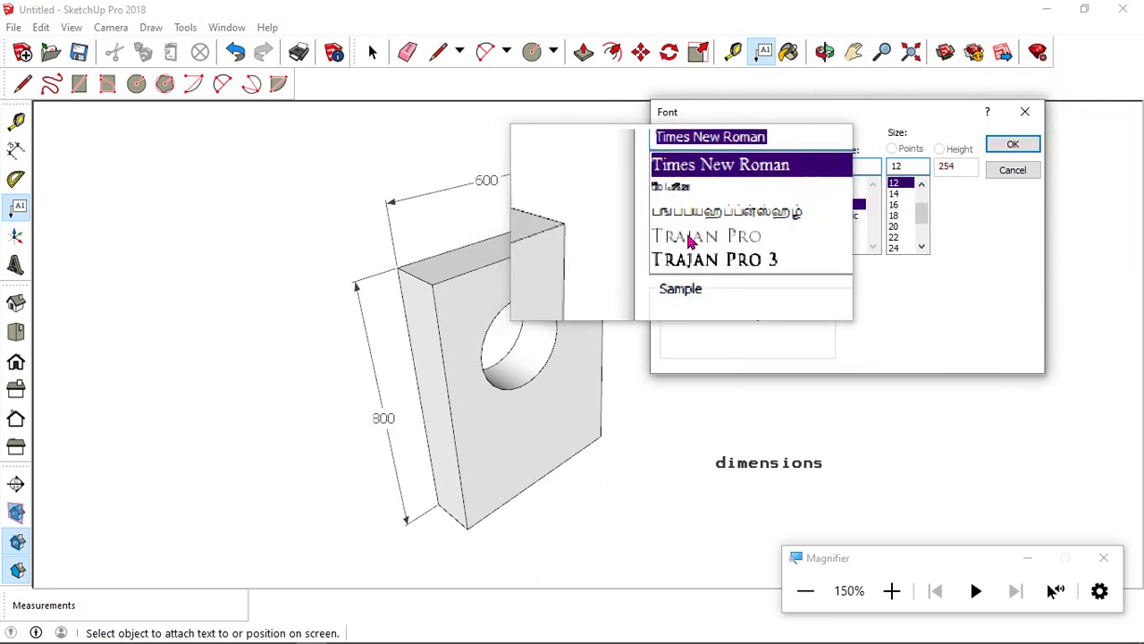
left_click(702, 215)
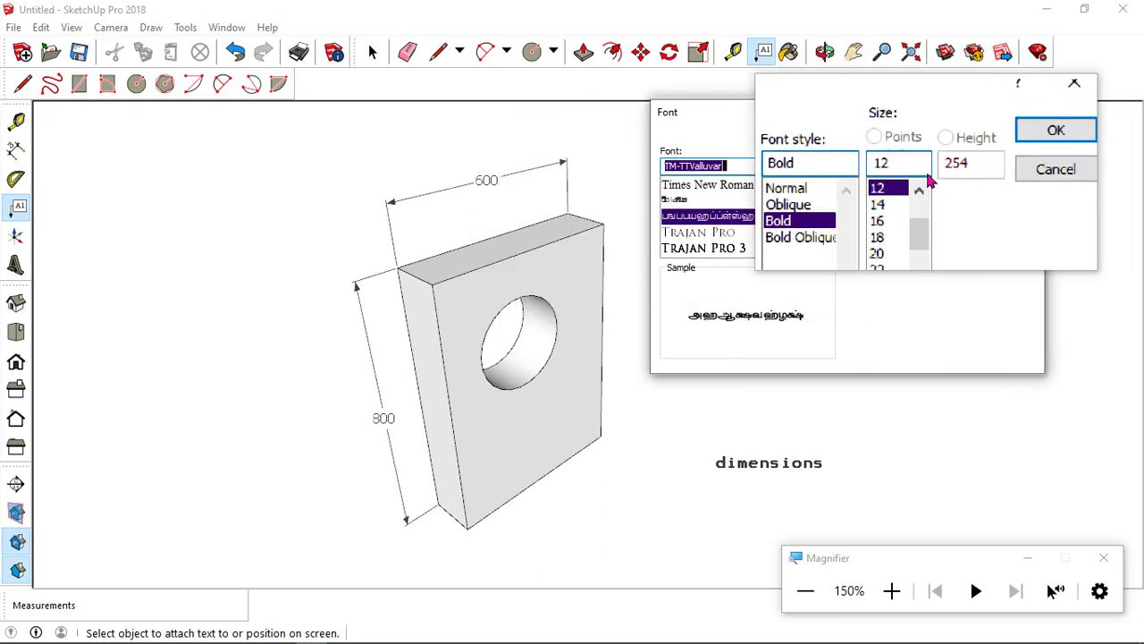
left_click(1019, 145)
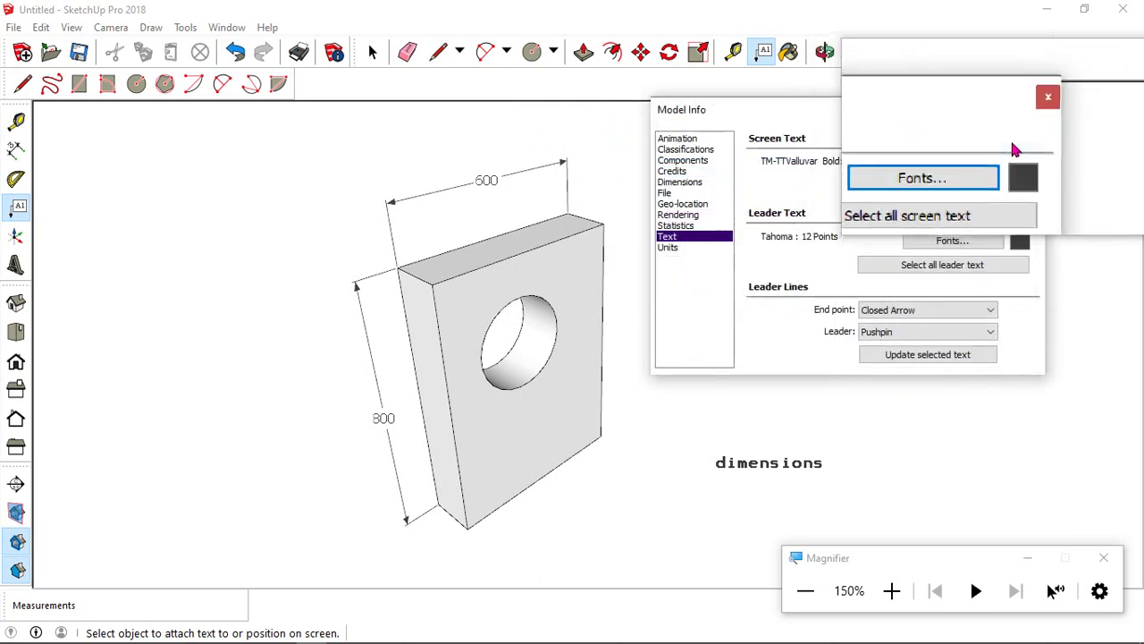
left_click(977, 195)
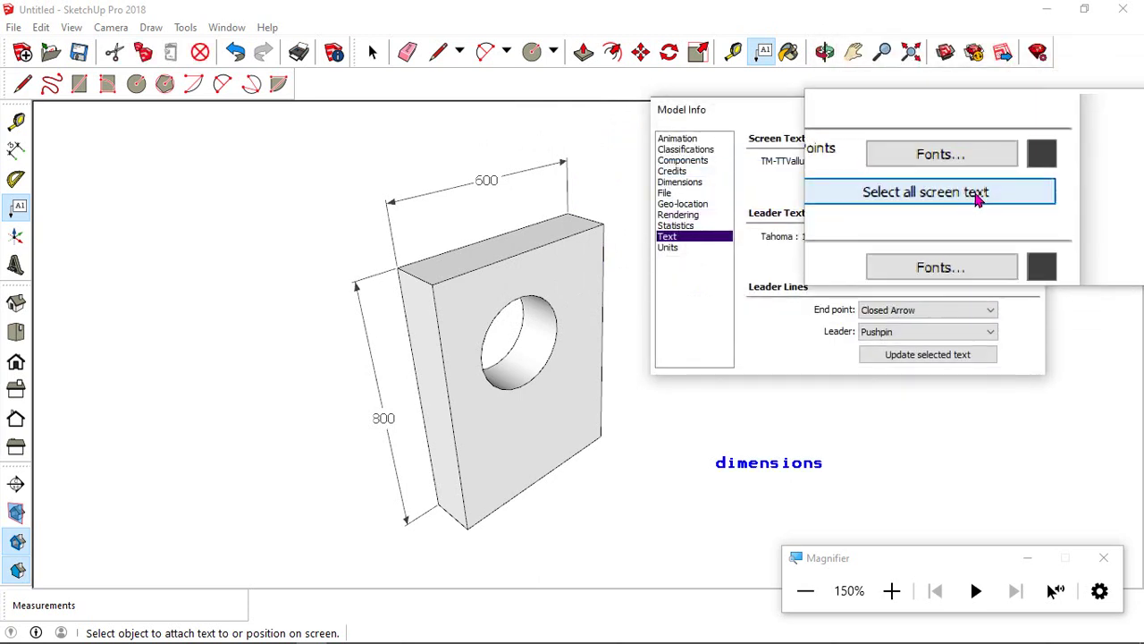
left_click(923, 358)
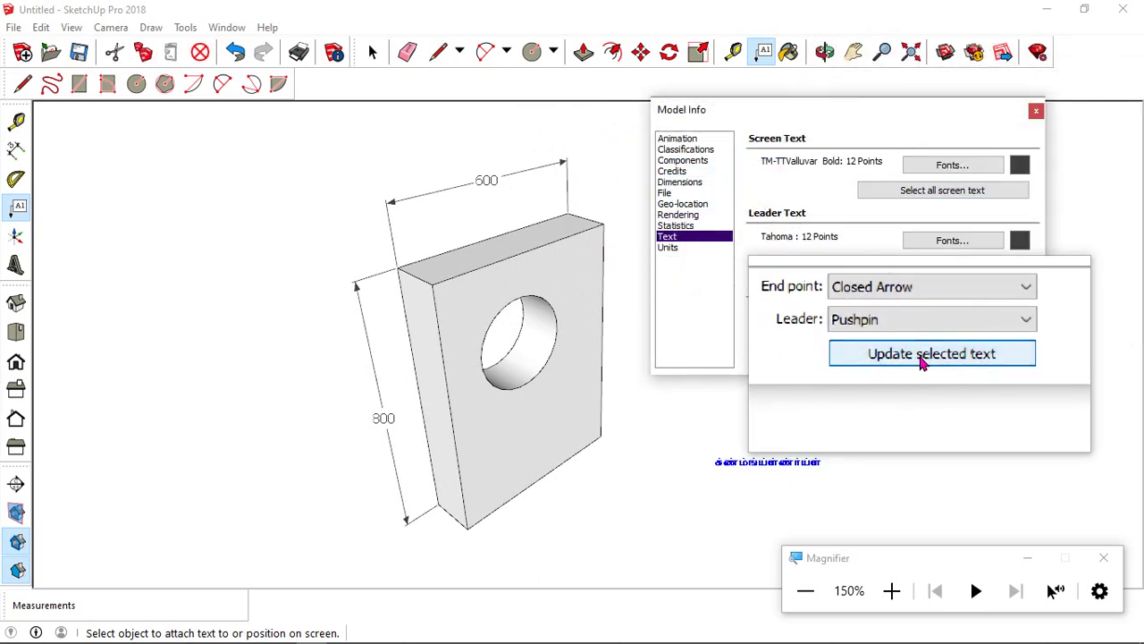
key("Escape")
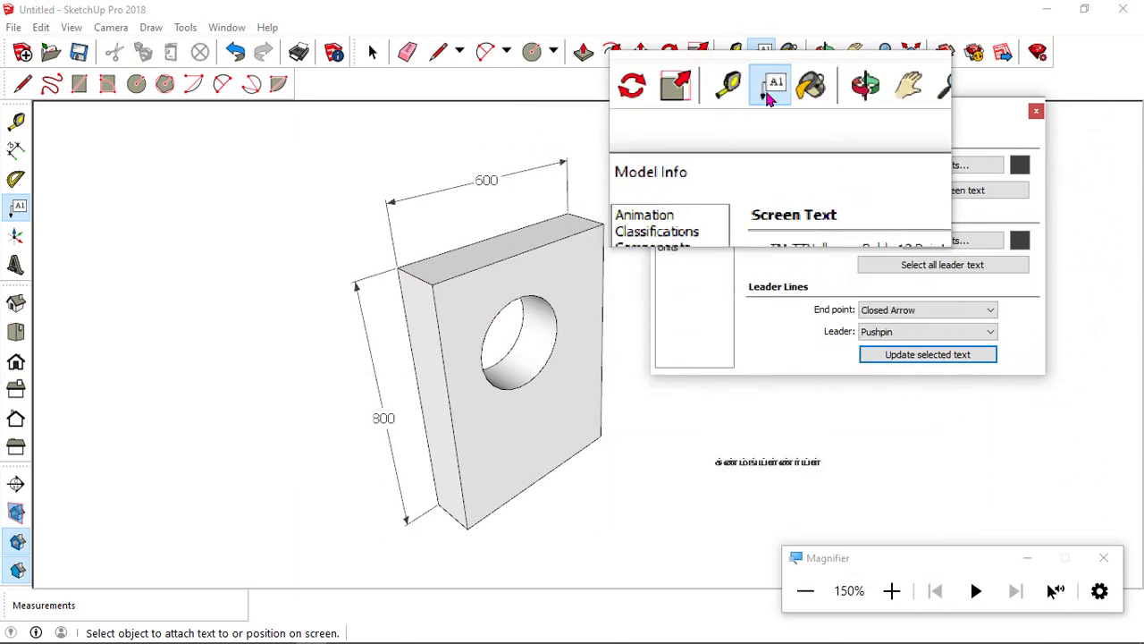
Add a leader text reading "Dia40" that points to the lower edge of the block's circular hole
left_click(762, 52)
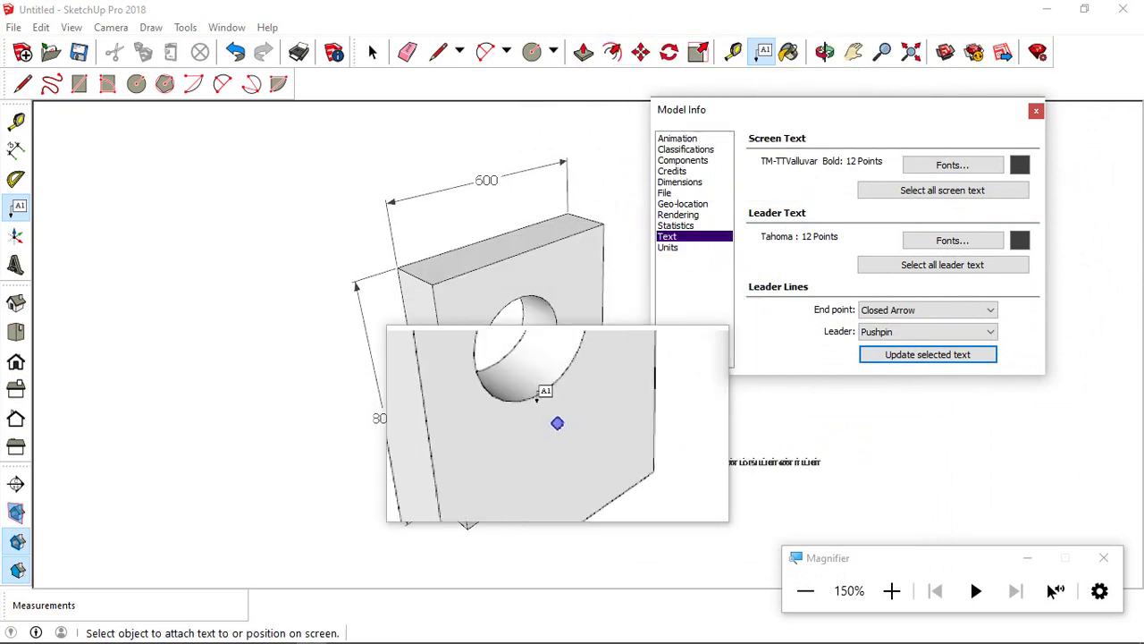
left_click(520, 386)
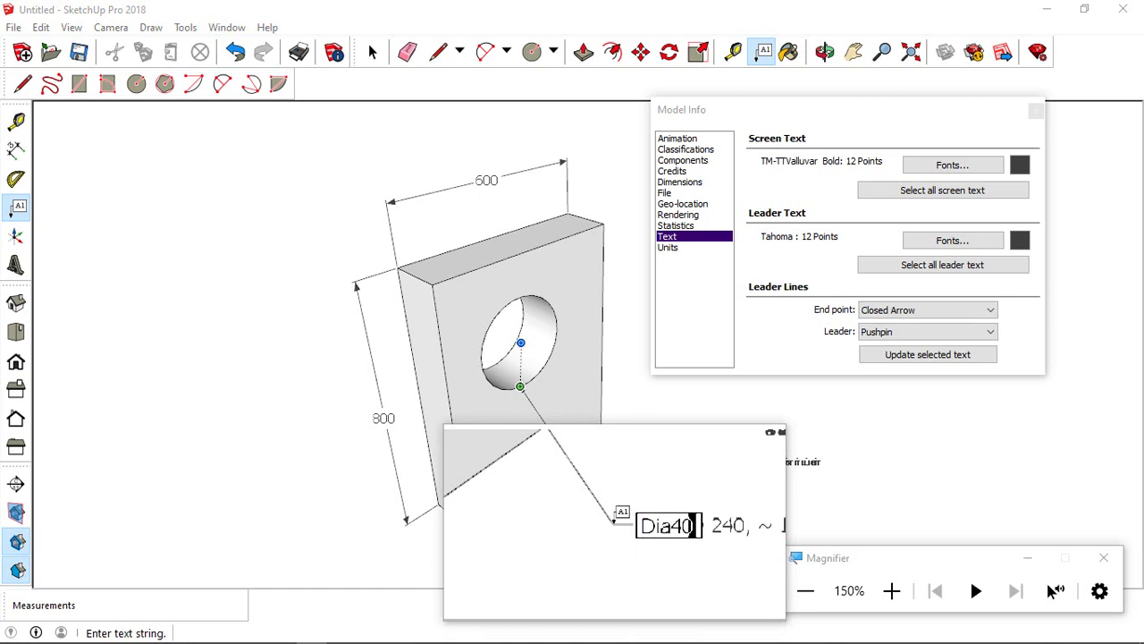
left_click(640, 498)
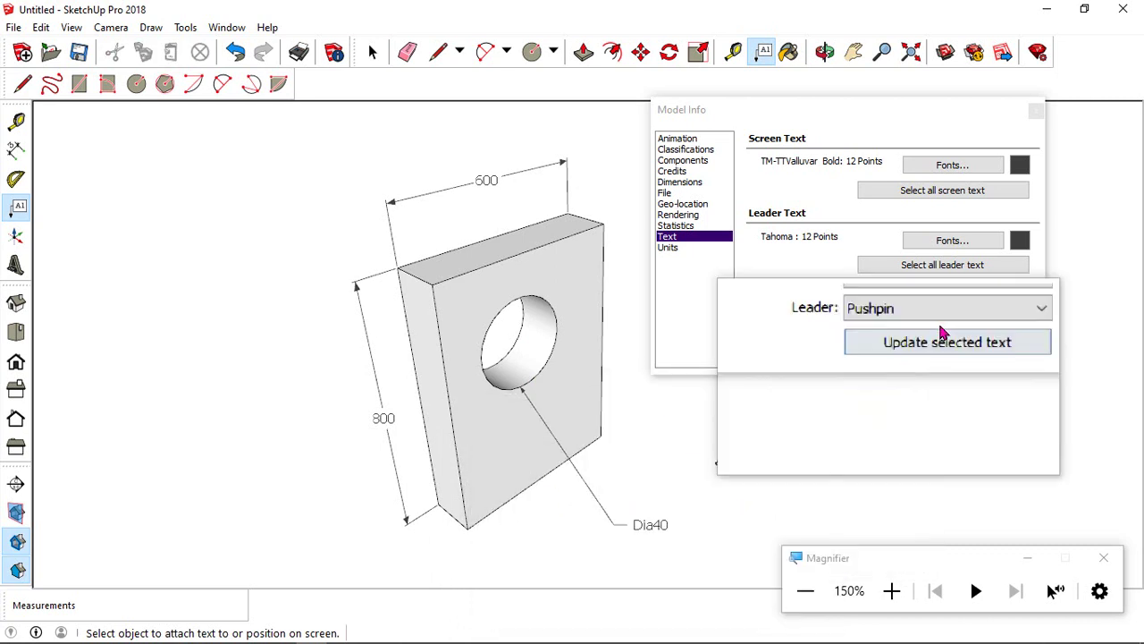
Set the leader text font to TechnicBold, 12 points, and apply it to all existing leader text
left_click(963, 239)
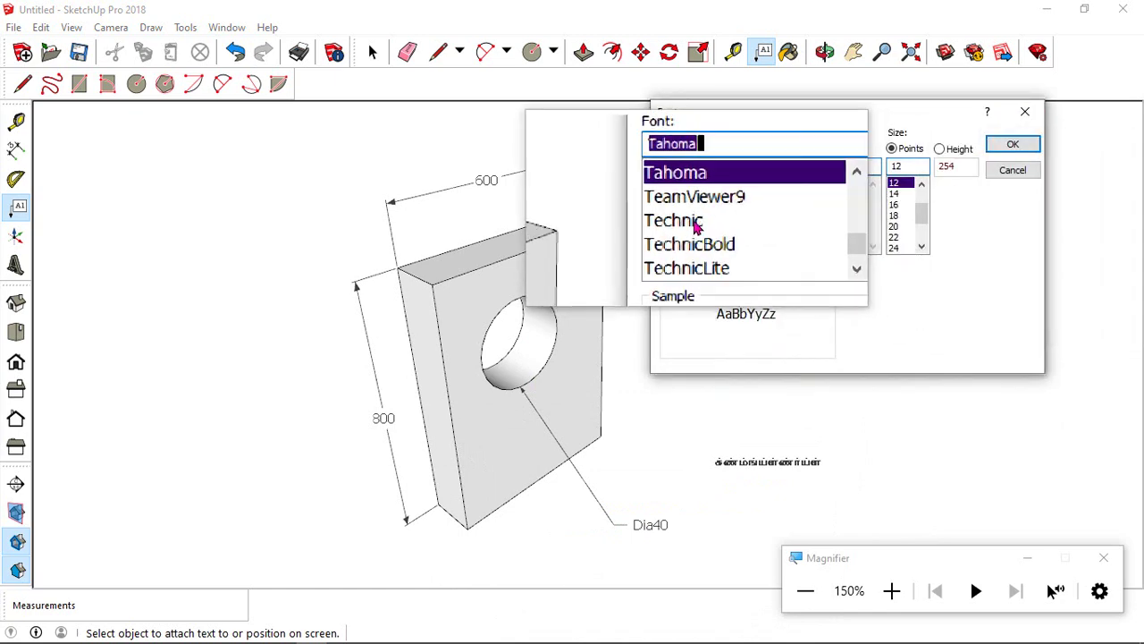
left_click(684, 236)
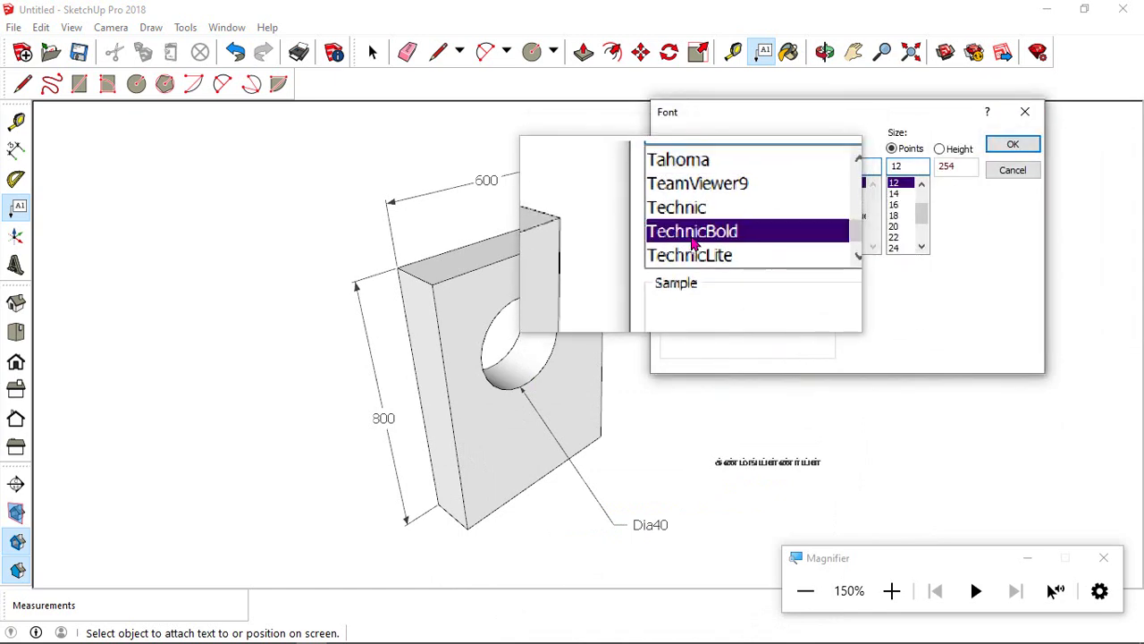
left_click(956, 162)
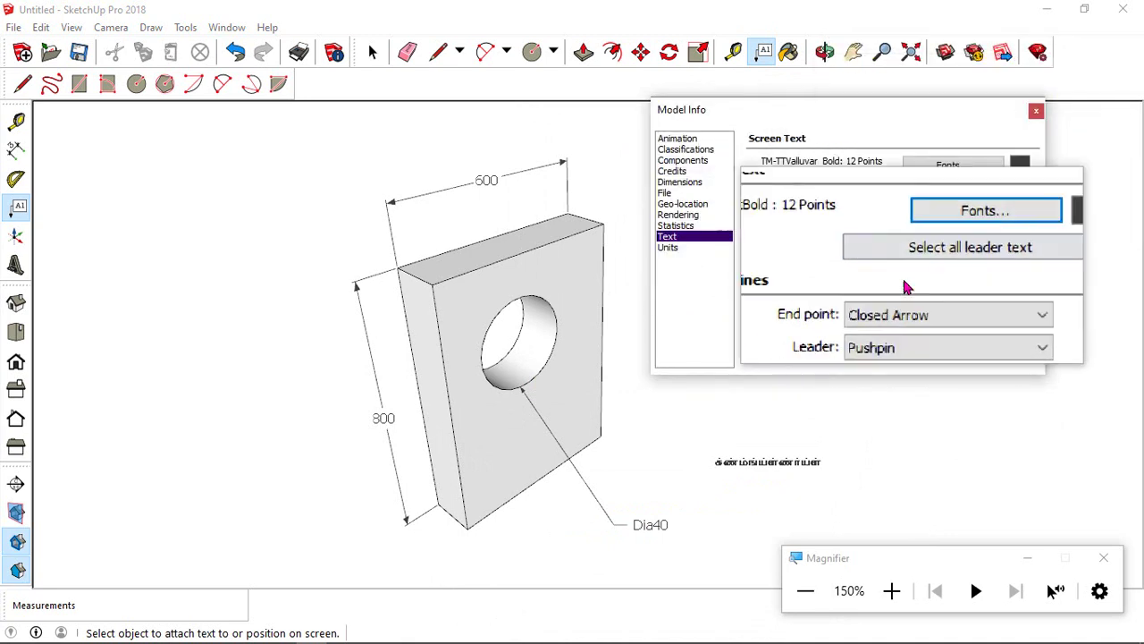
left_click(912, 270)
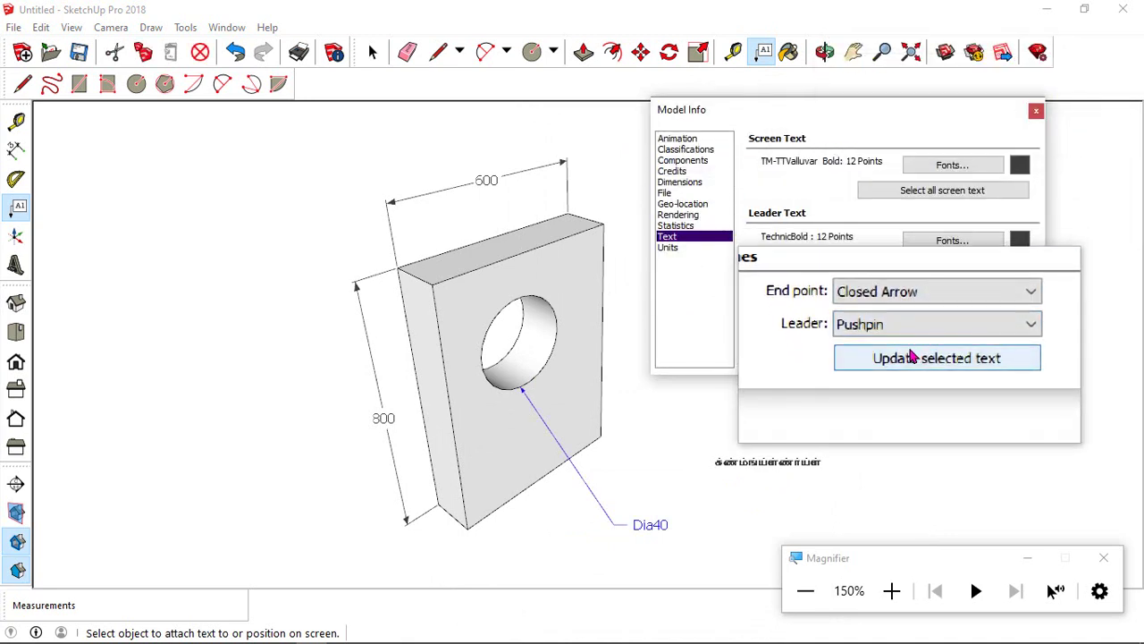
left_click(912, 356)
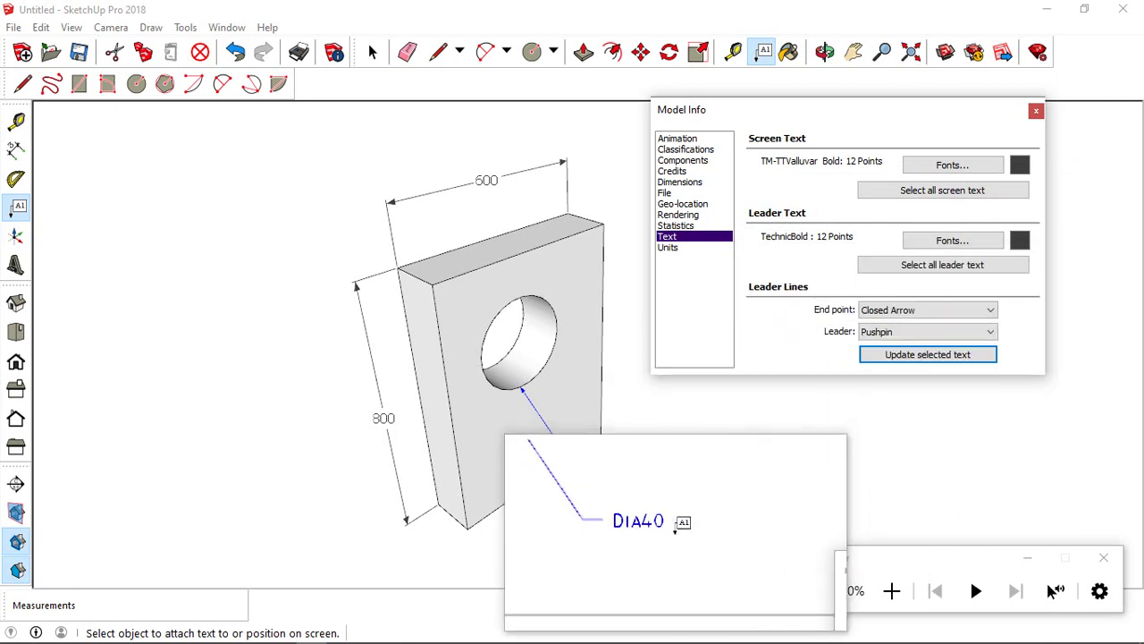
left_click(711, 474)
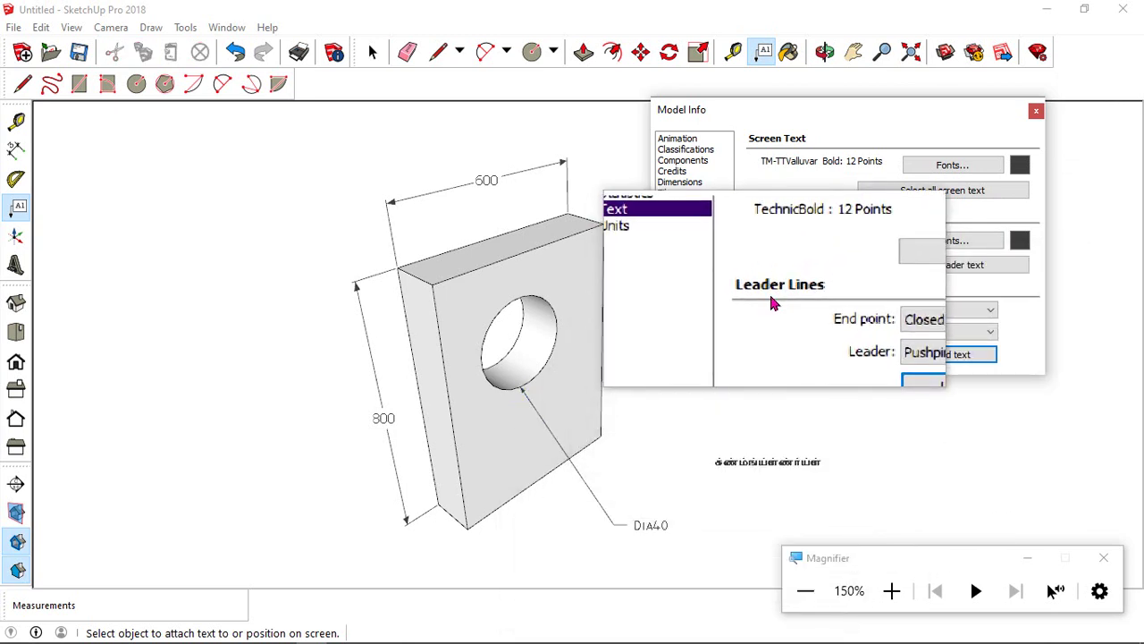
left_click(554, 438)
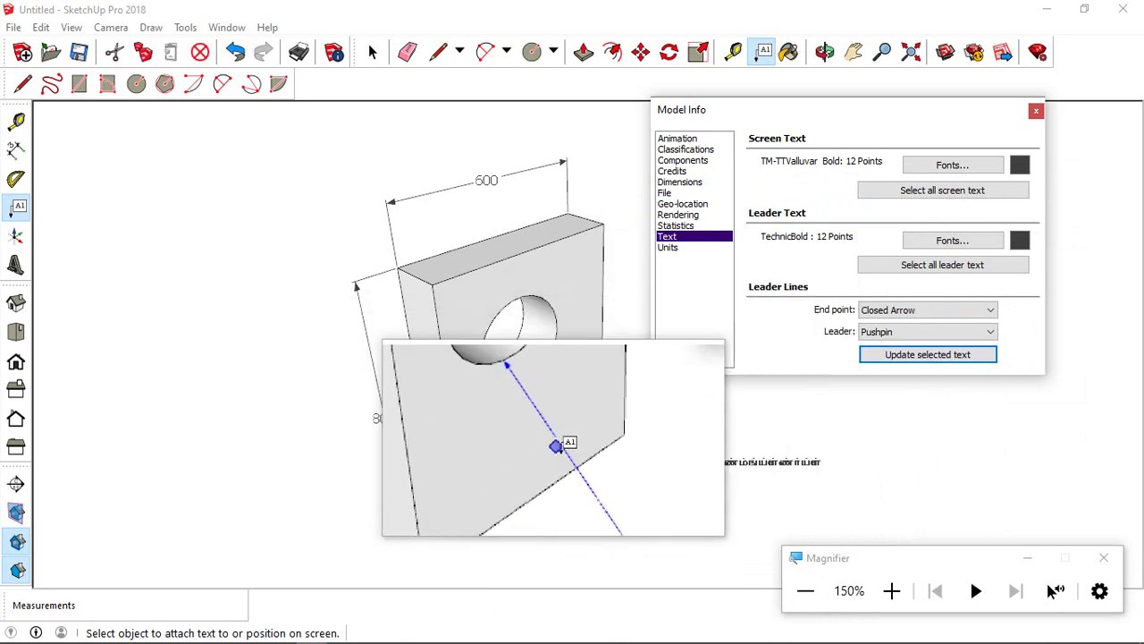
left_click(615, 523)
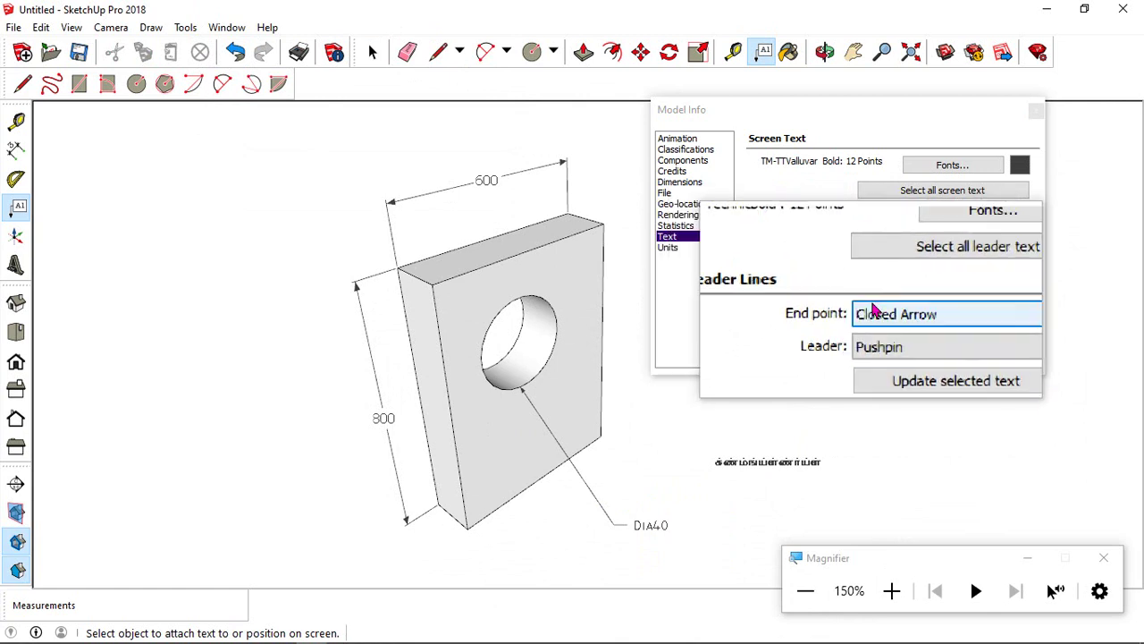
left_click(514, 382)
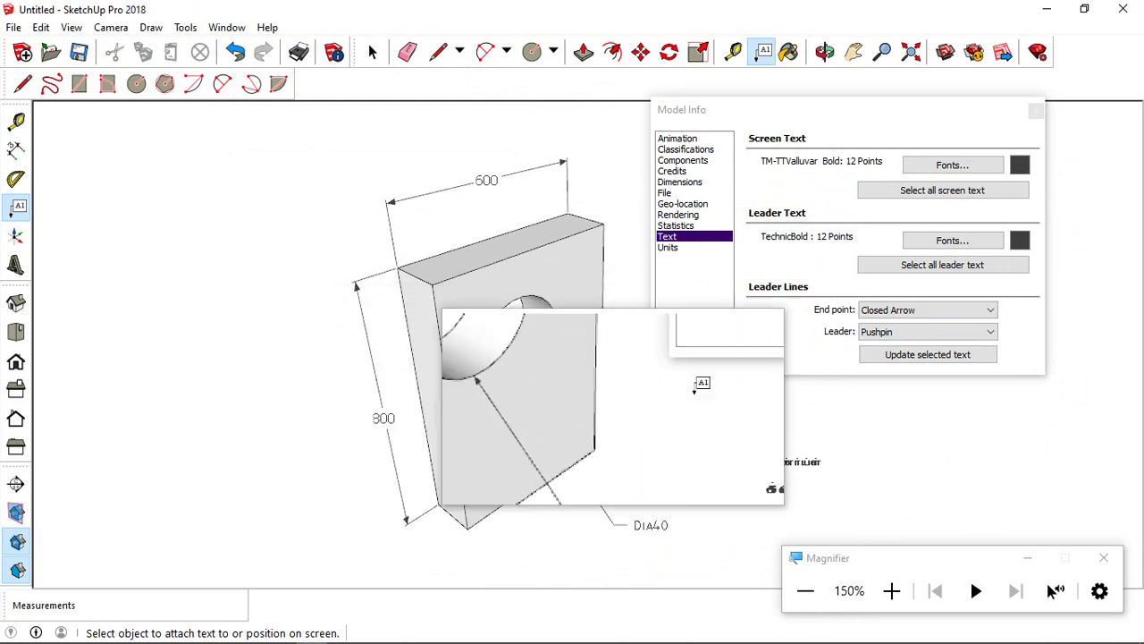
Set the leader lines to a Dot end point and View Based leader, and apply them to the hole's "Dia40" leader text
left_click(884, 316)
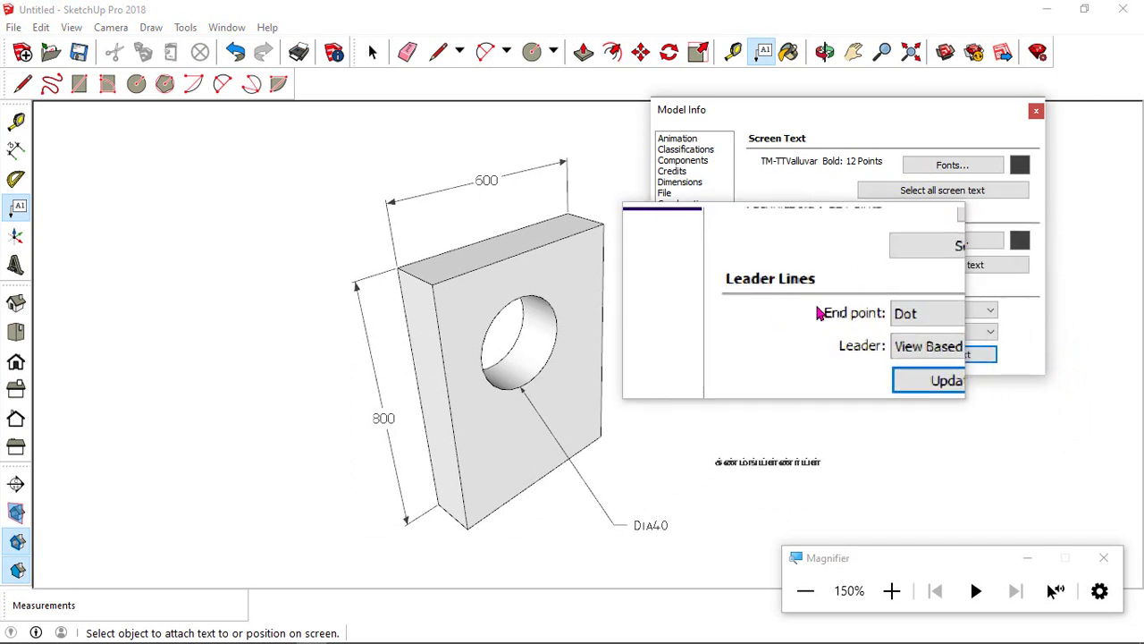
left_click(929, 334)
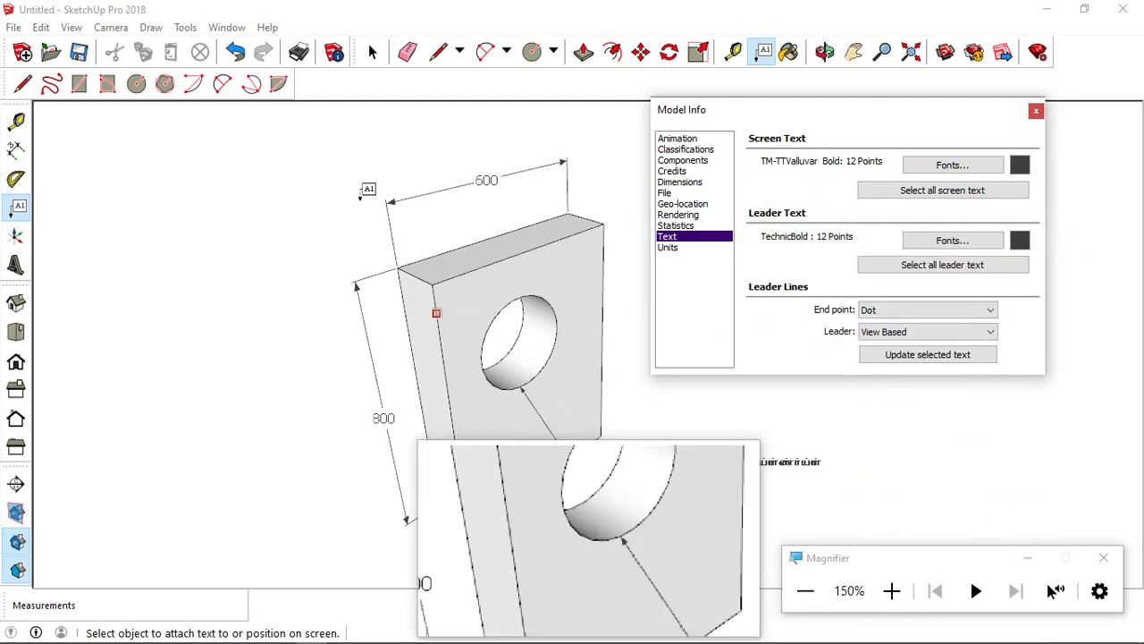
left_click(374, 54)
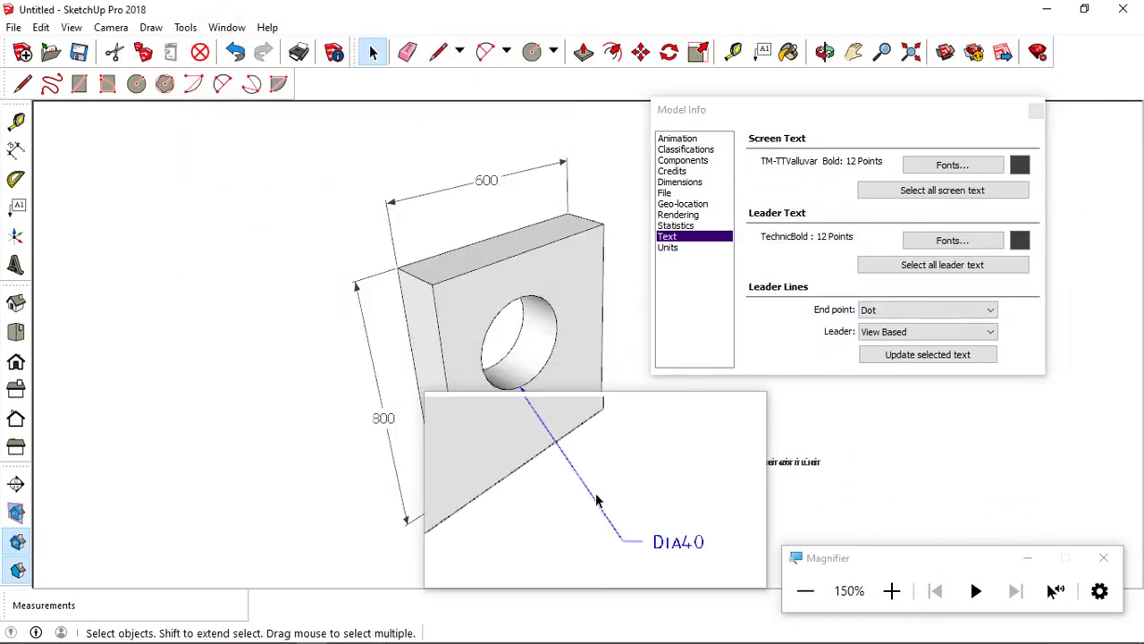
left_click(887, 356)
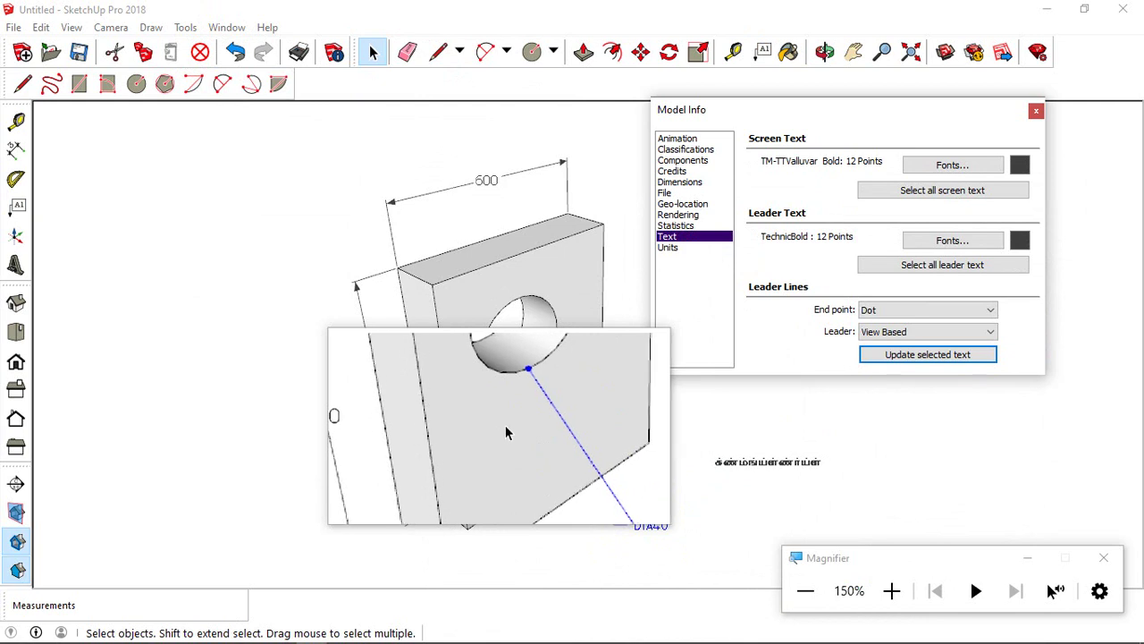
left_click(883, 331)
left_click(885, 353)
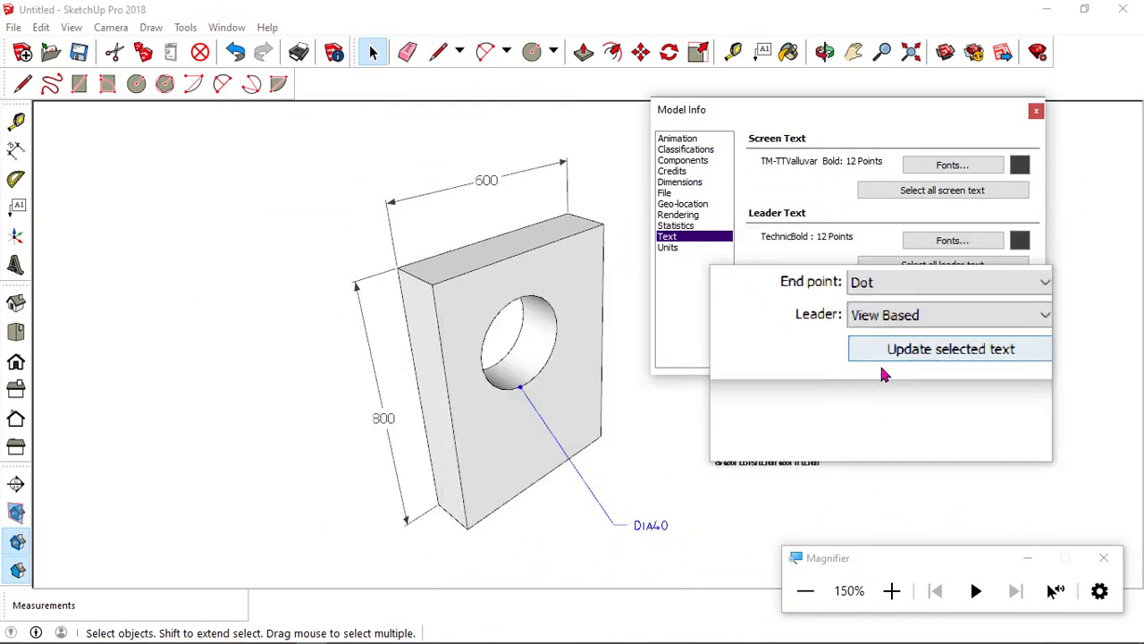
left_click(883, 362)
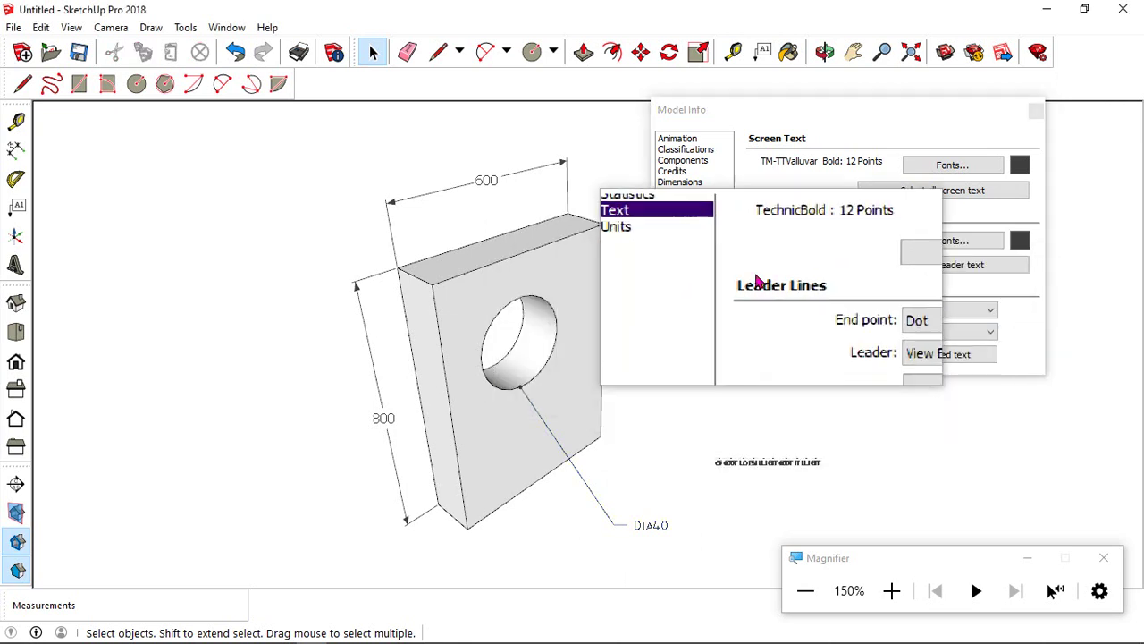
Set the dimension endpoints to Dot and align dimension text to the dimension line with the Above option, applying both to all existing dimensions
left_click(696, 186)
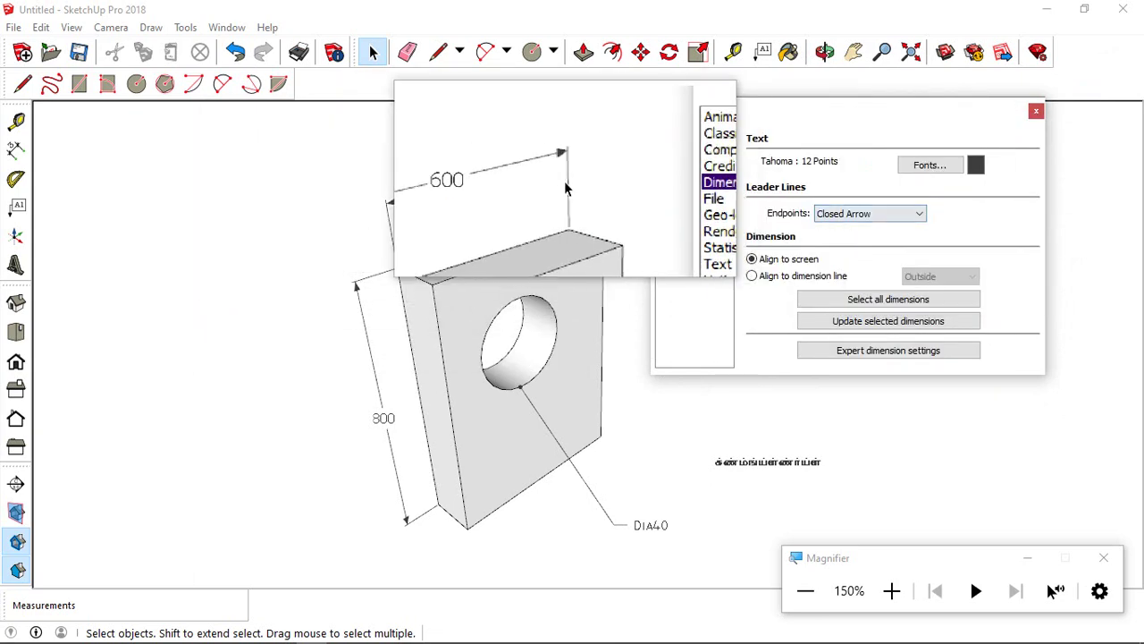
left_click(844, 214)
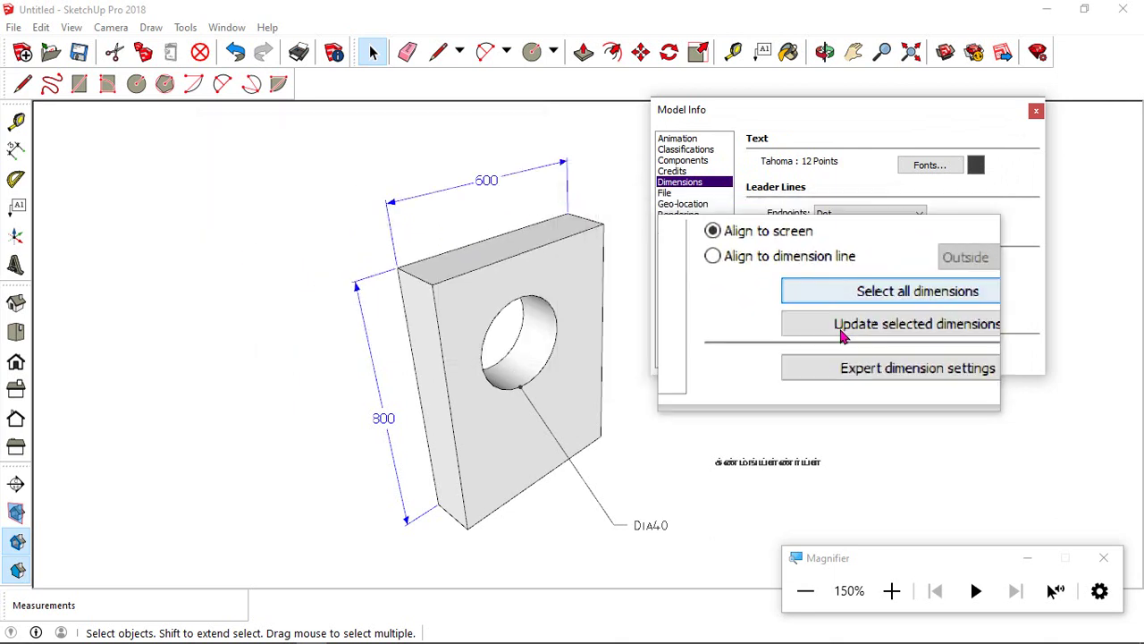
left_click(804, 323)
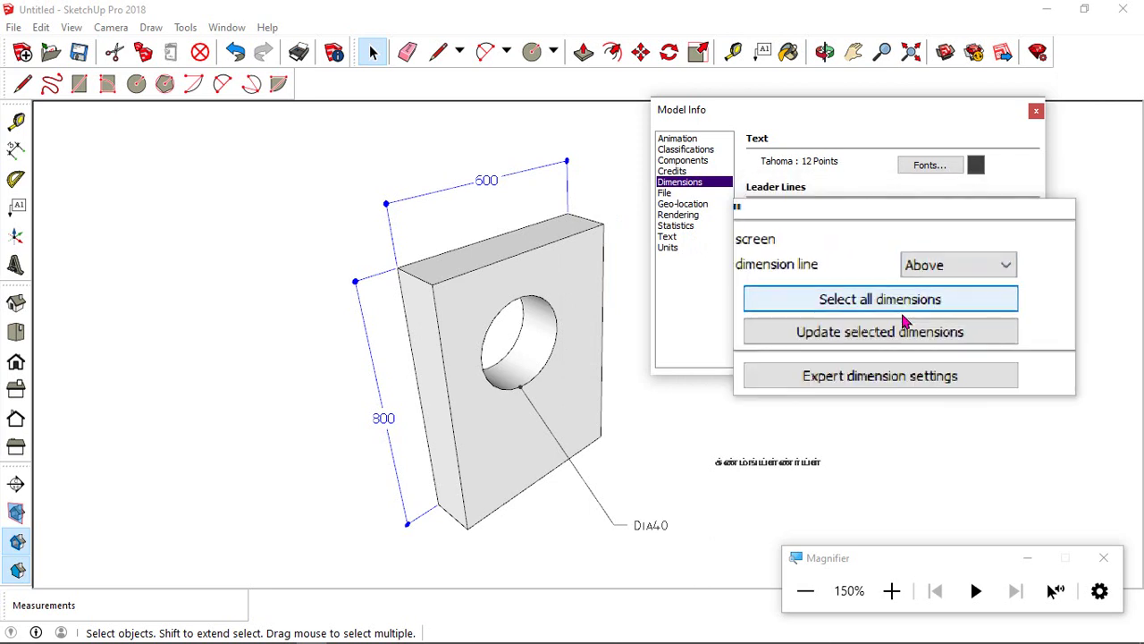
left_click(898, 323)
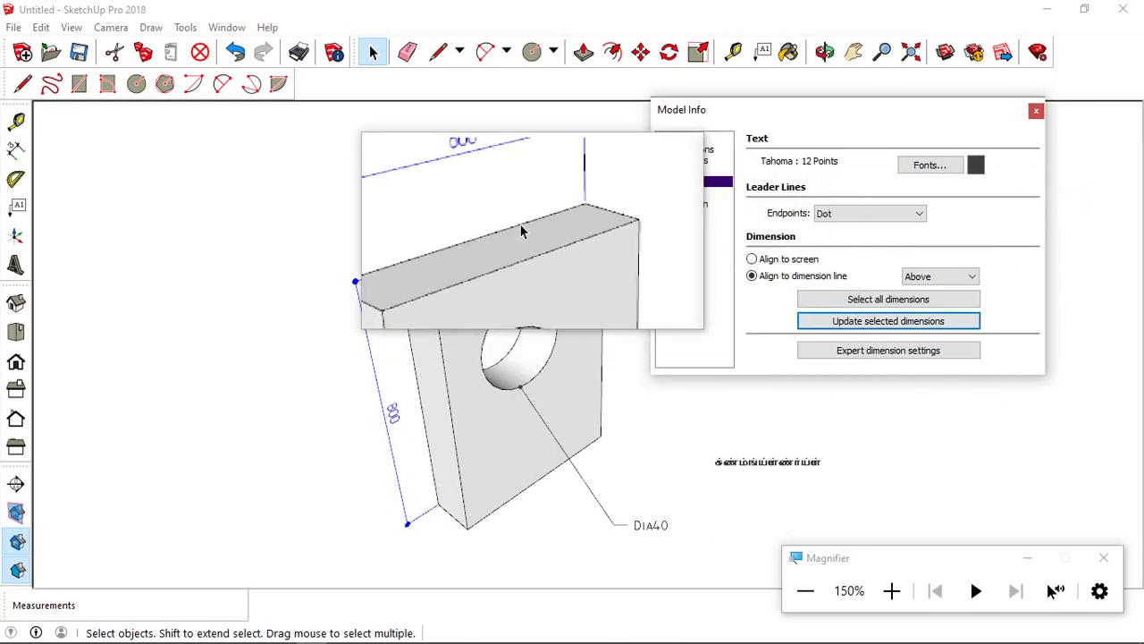